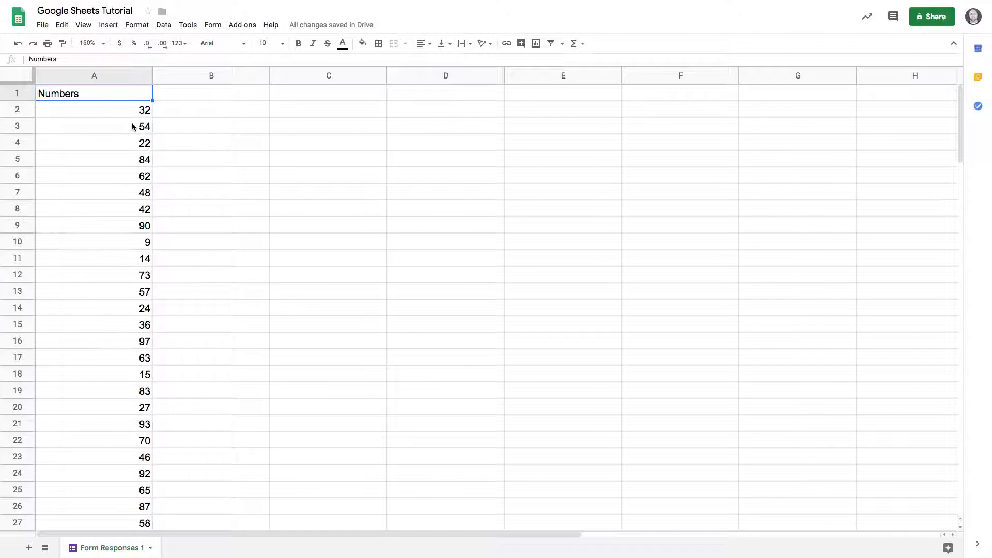
Look through the number data in column A and examine the number format options available for the column
scroll(132, 124, down, 1)
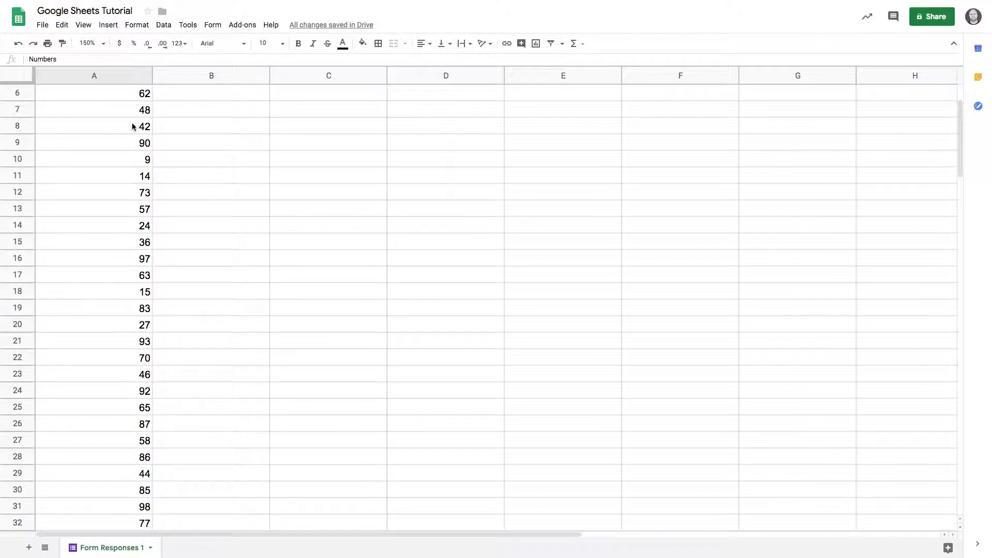
scroll(132, 124, down, 4)
scroll(132, 124, up, 9)
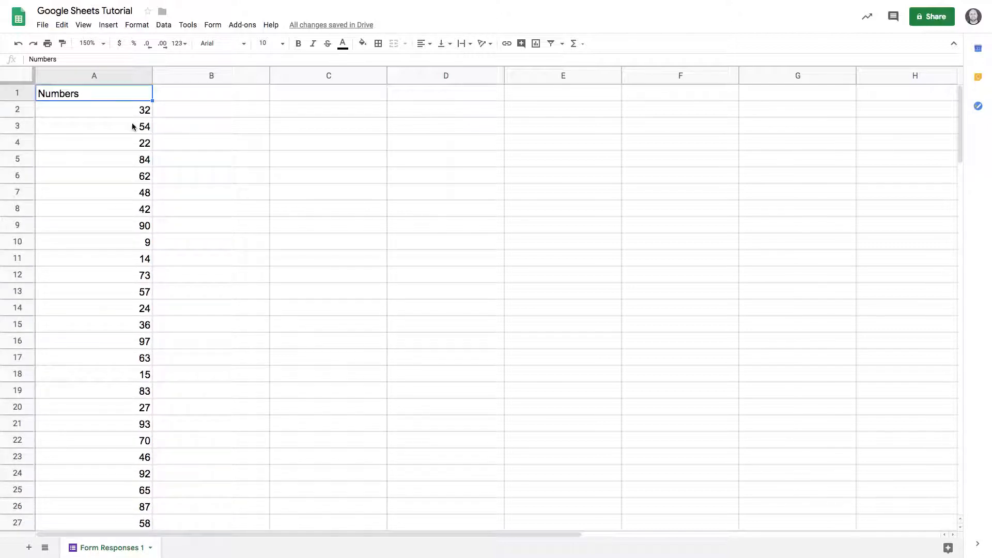
click(100, 76)
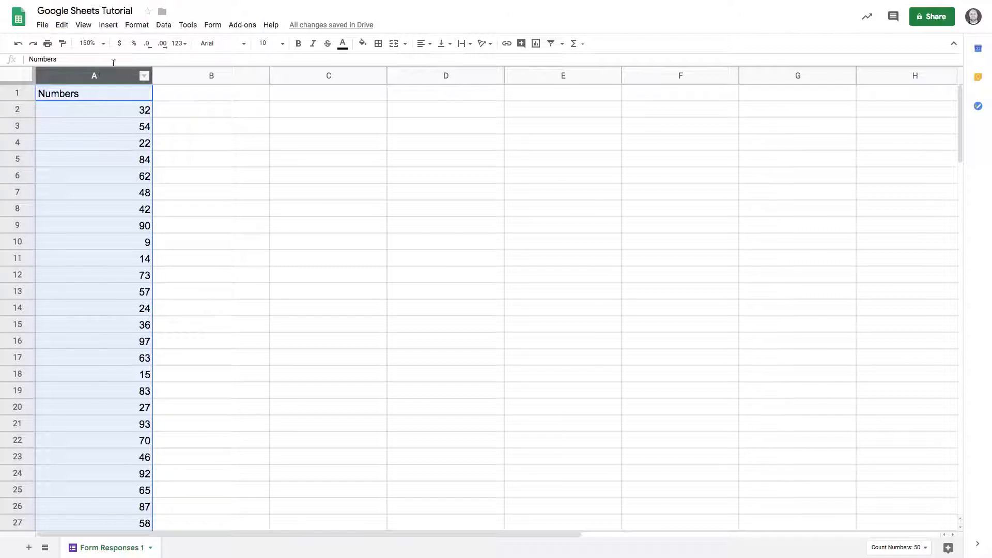
click(140, 28)
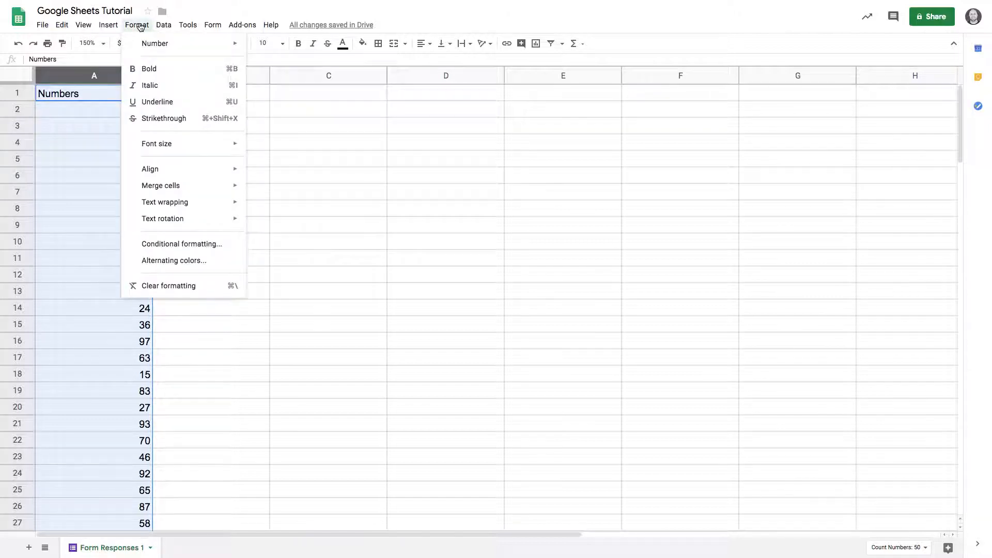
mouse_move(150, 44)
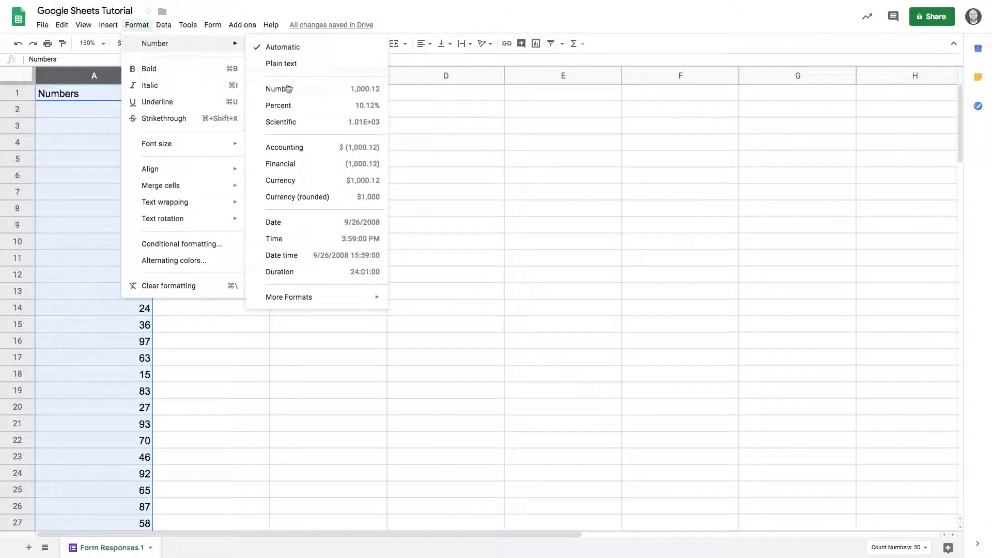
click(395, 115)
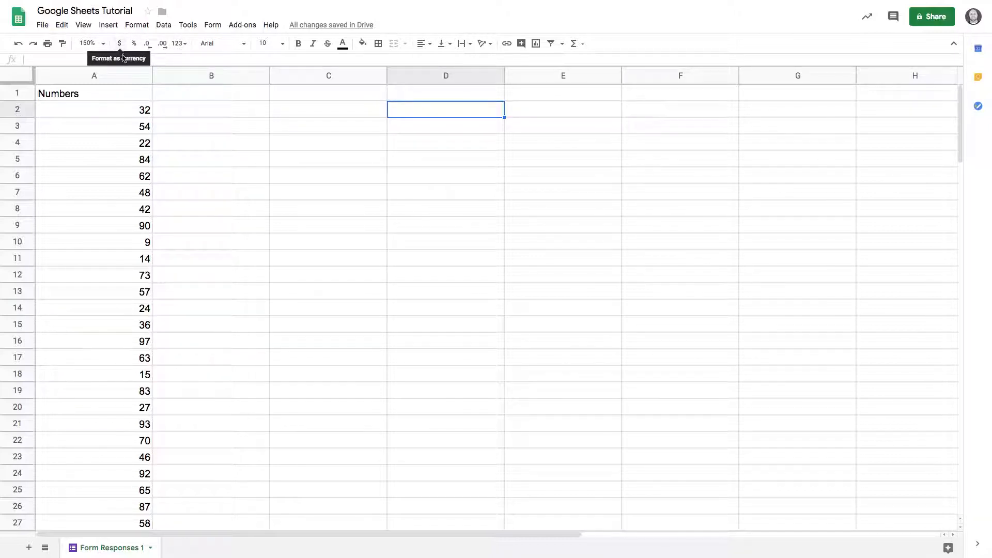
Format column A as currency, reduce it to no decimal places, and restore two decimal places
click(99, 77)
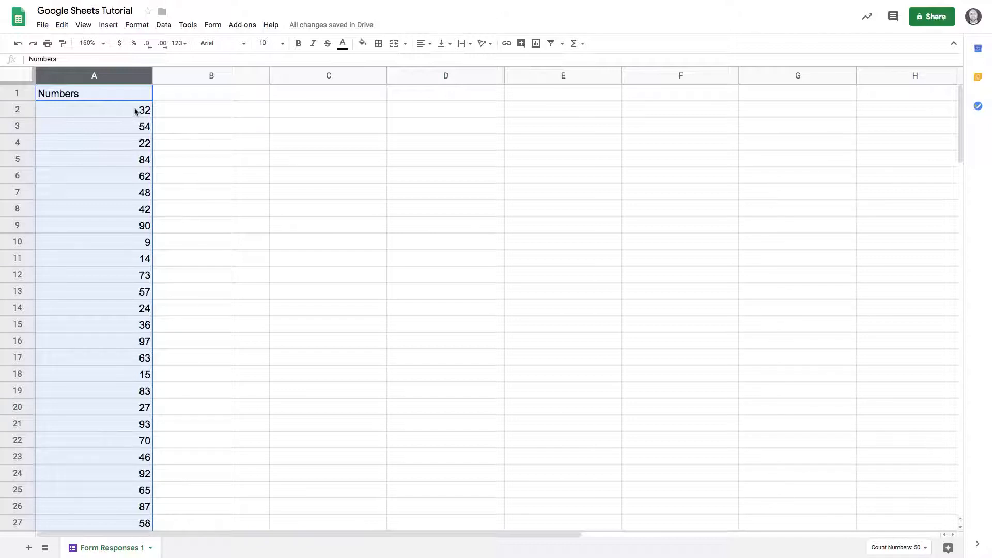
click(120, 45)
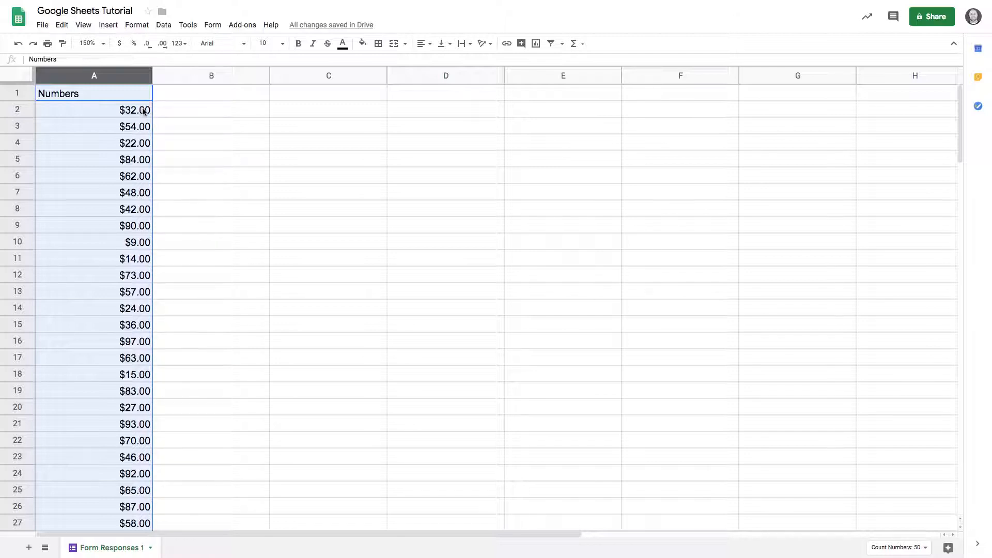
click(147, 44)
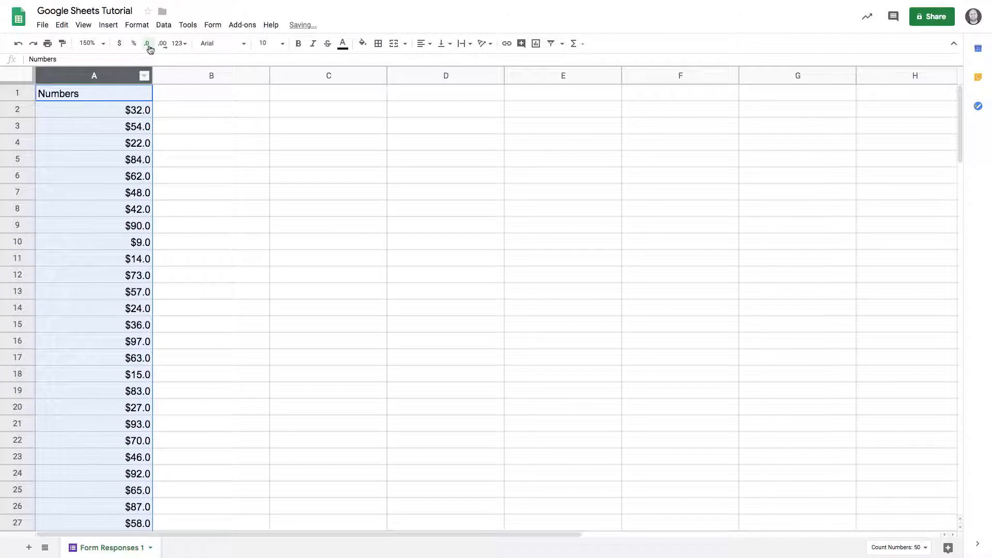
click(148, 45)
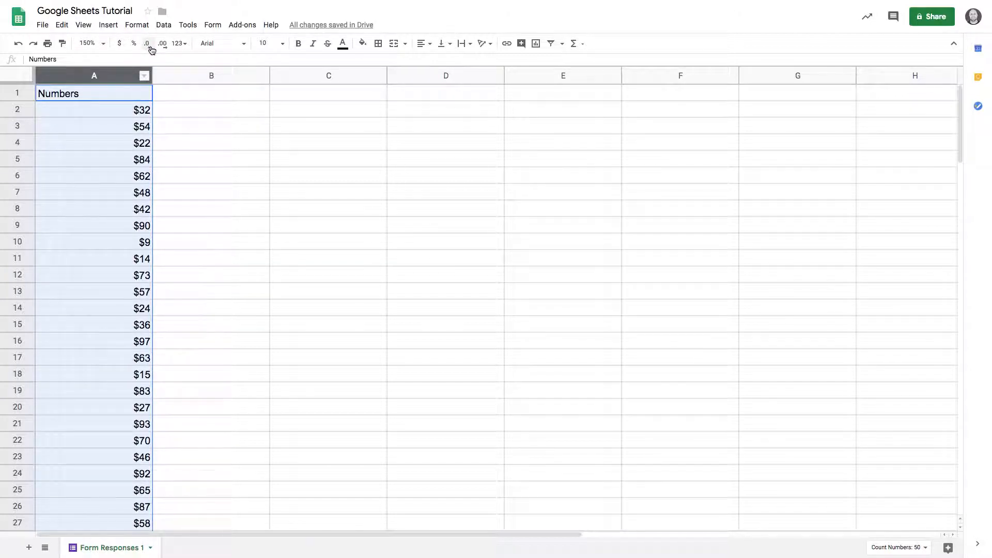
click(165, 44)
click(165, 46)
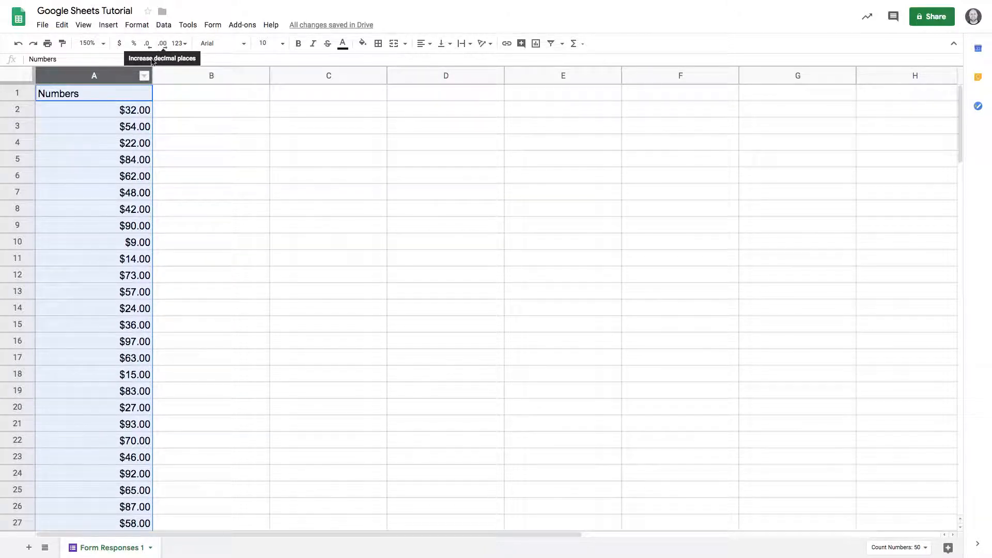
Undo the currency formatting and the decimal place changes on column A
key(ctrl+z)
key(ctrl+z)
key(ctrl+y)
key(ctrl+z)
key(ctrl+z)
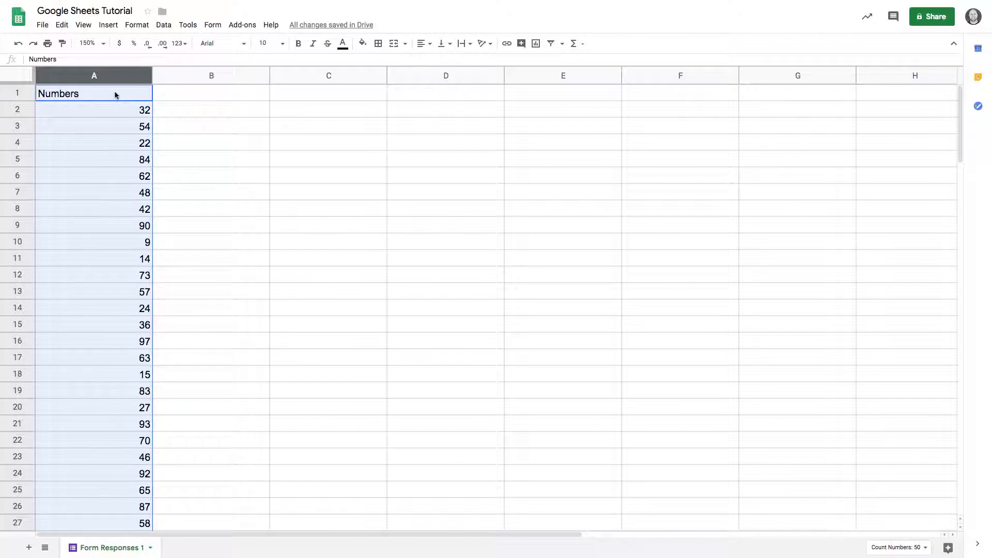
Try the percent format on column A and undo it
click(135, 48)
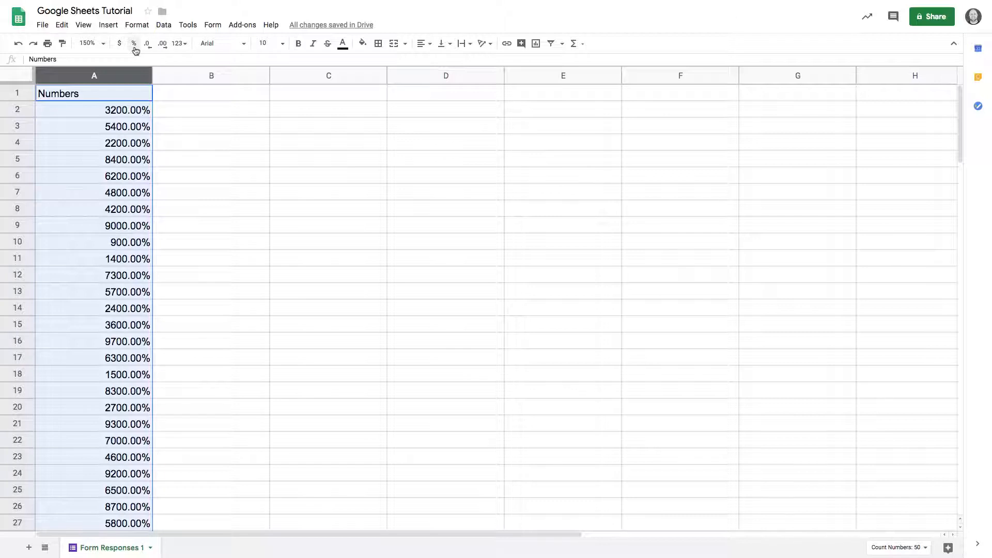
key(ctrl+z)
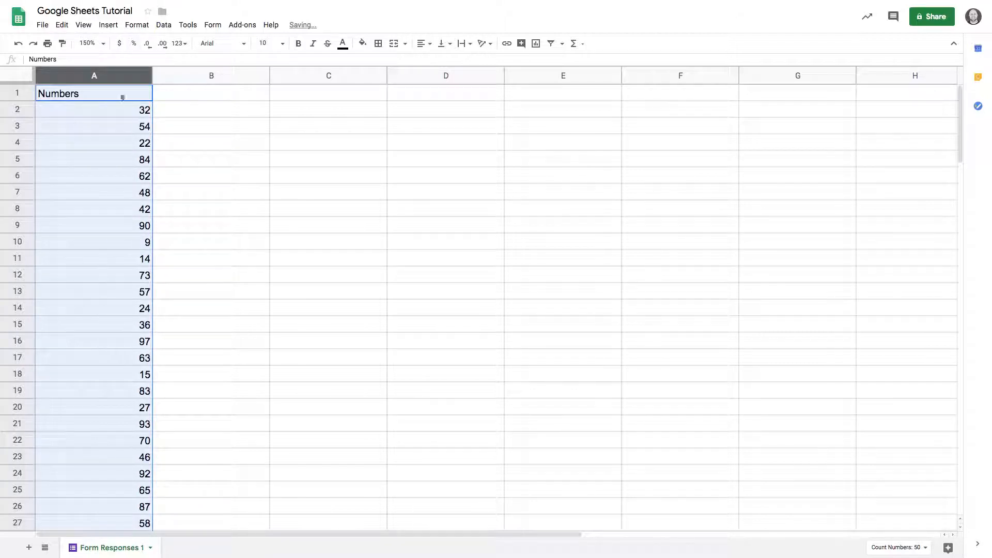
Enter the formula =A2/100 in cell B2 to divide the first number by 100
click(134, 110)
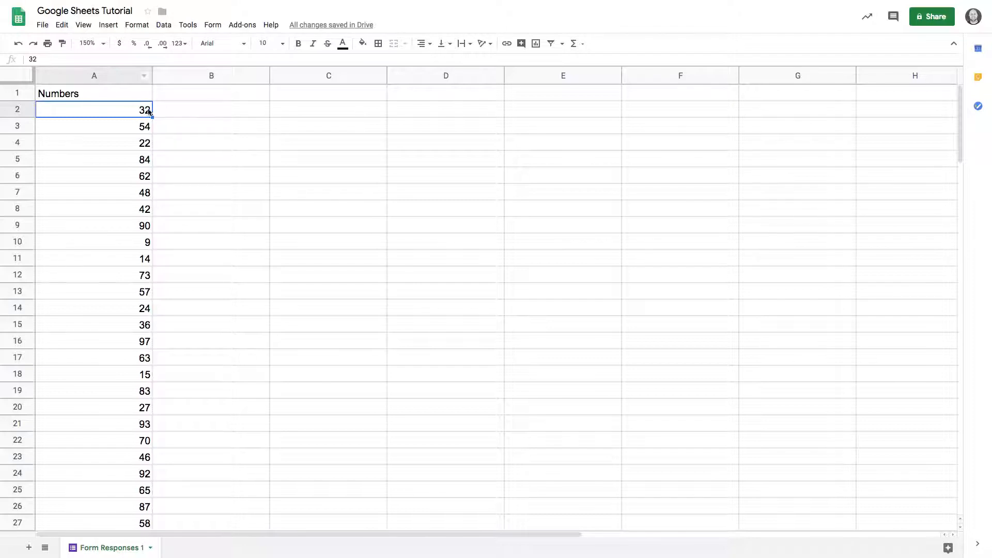
click(202, 110)
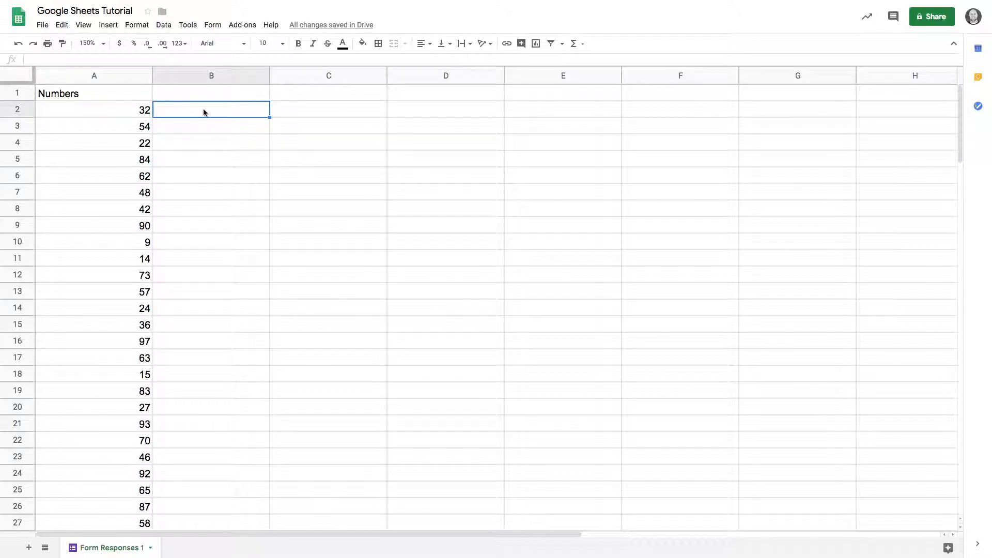
double_click(194, 112)
text(=)
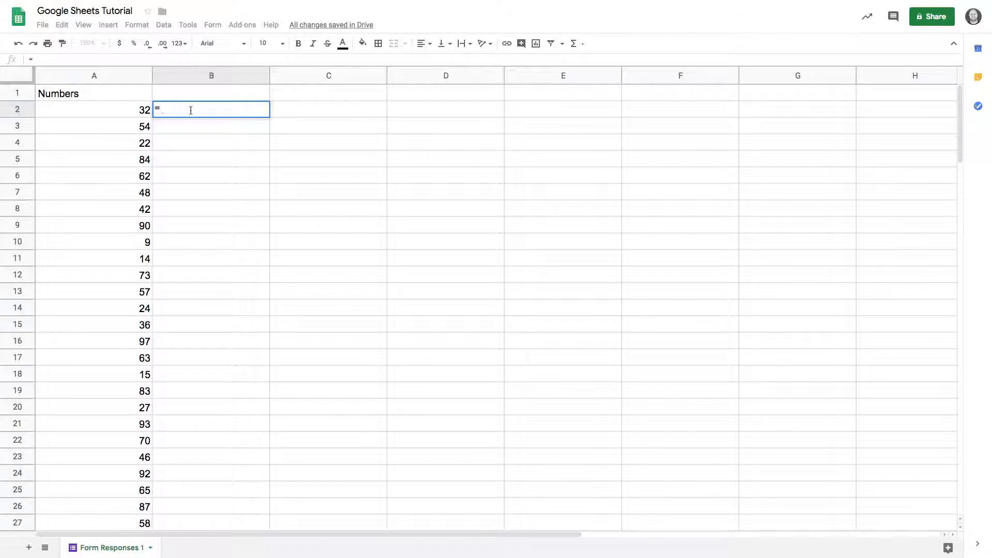
click(137, 113)
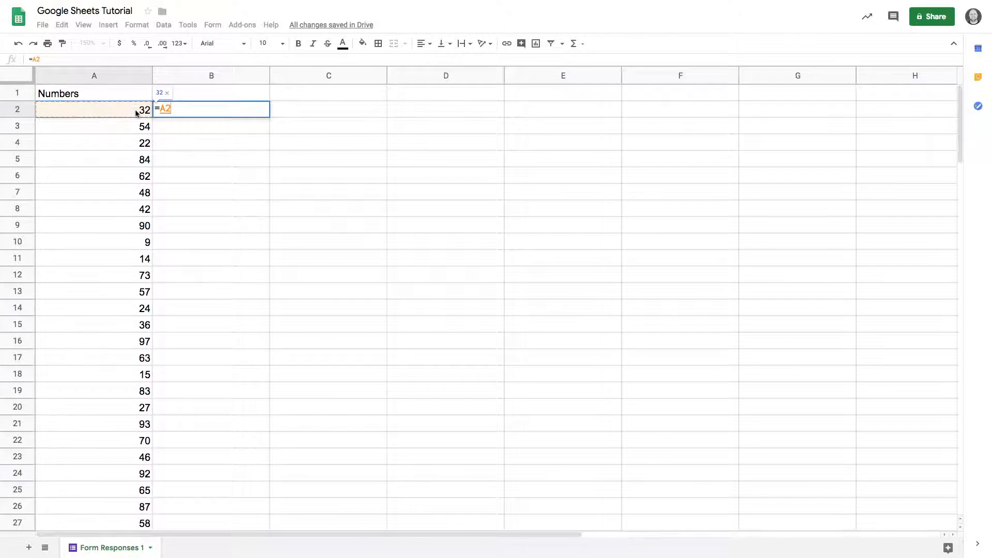
text(/)
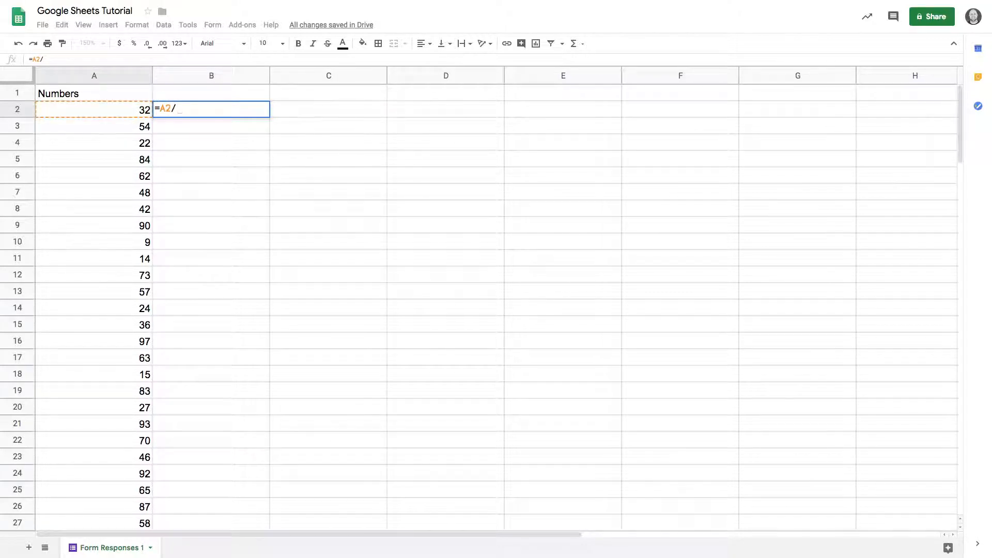
text(100)
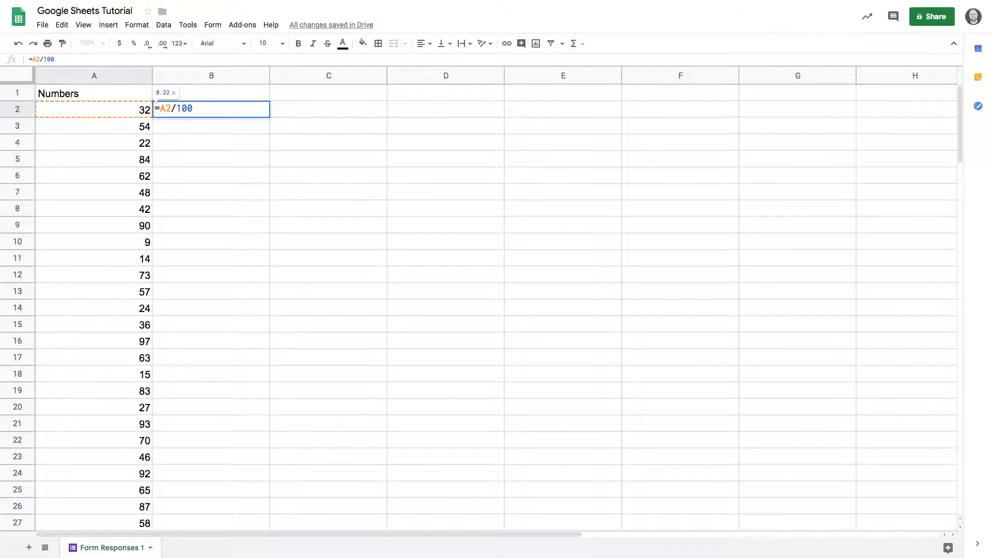
key(Return)
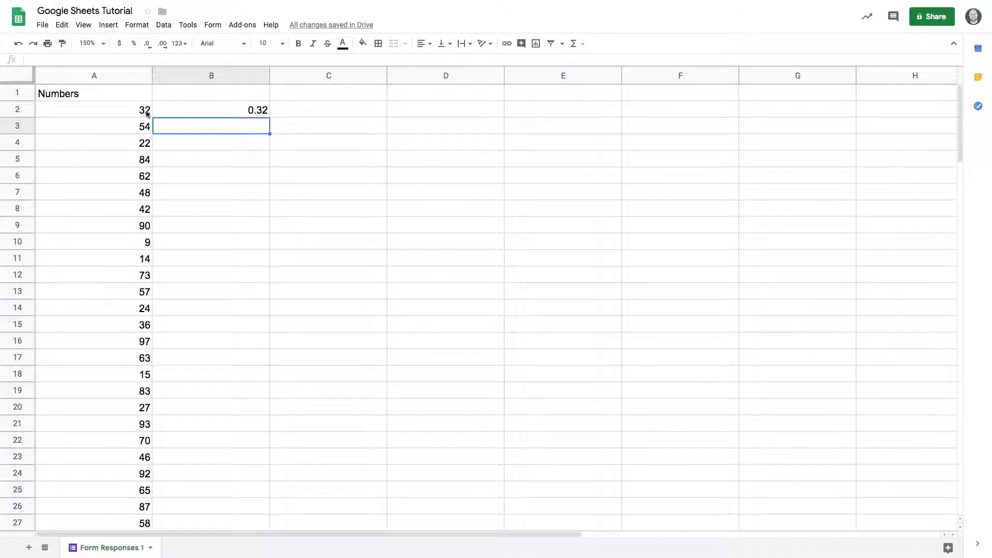
Fill the formula from B2 down to B4 and review the cell references in the copied formulas
click(246, 114)
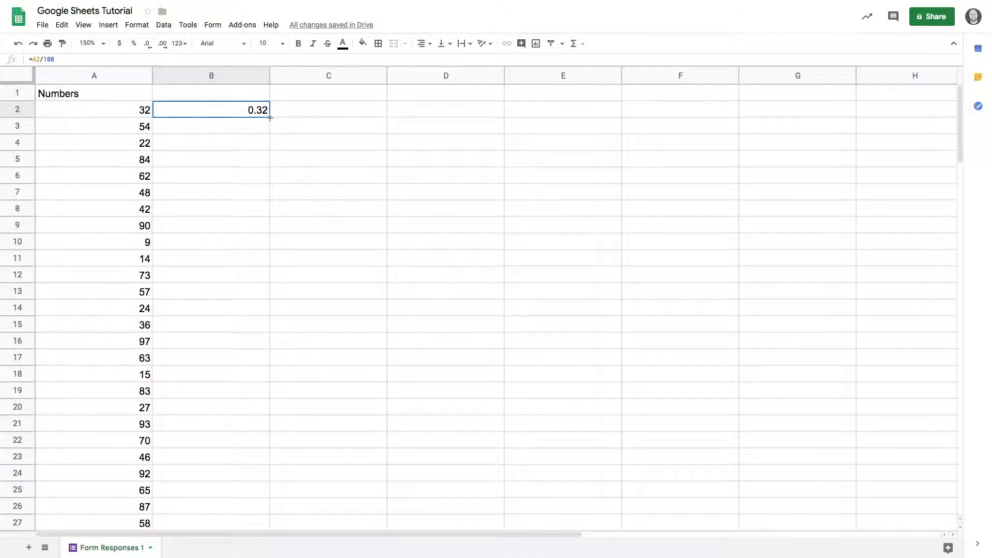
drag(270, 118, 269, 149)
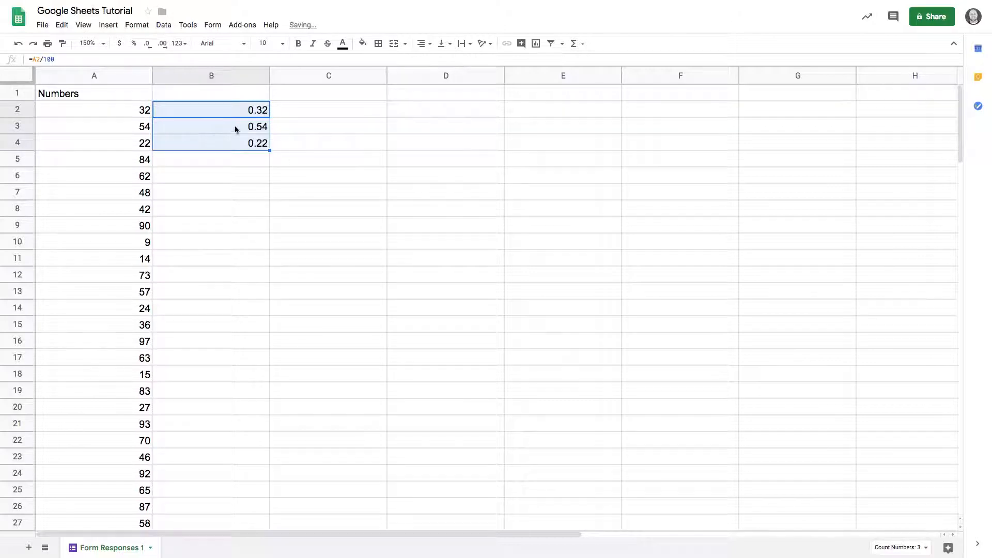
click(201, 113)
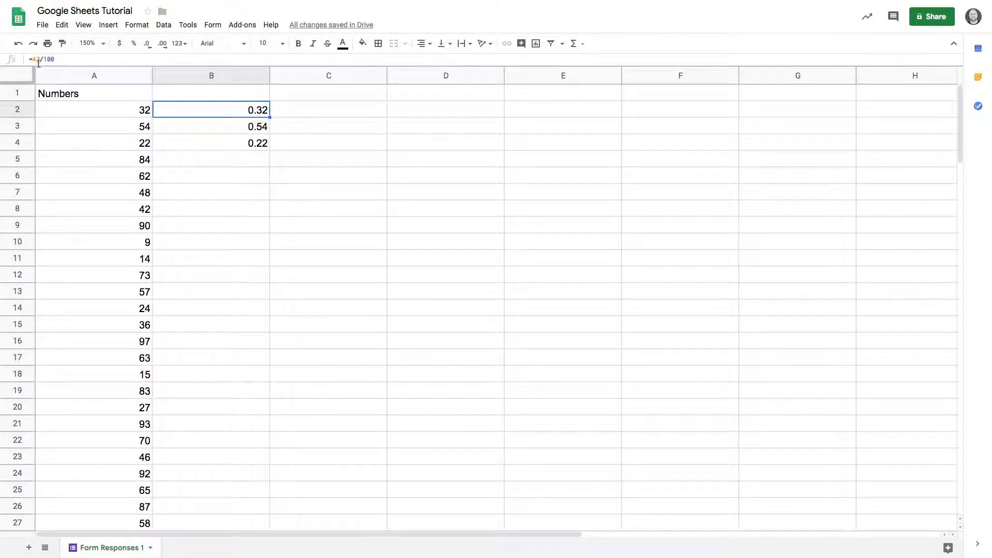
key(Down)
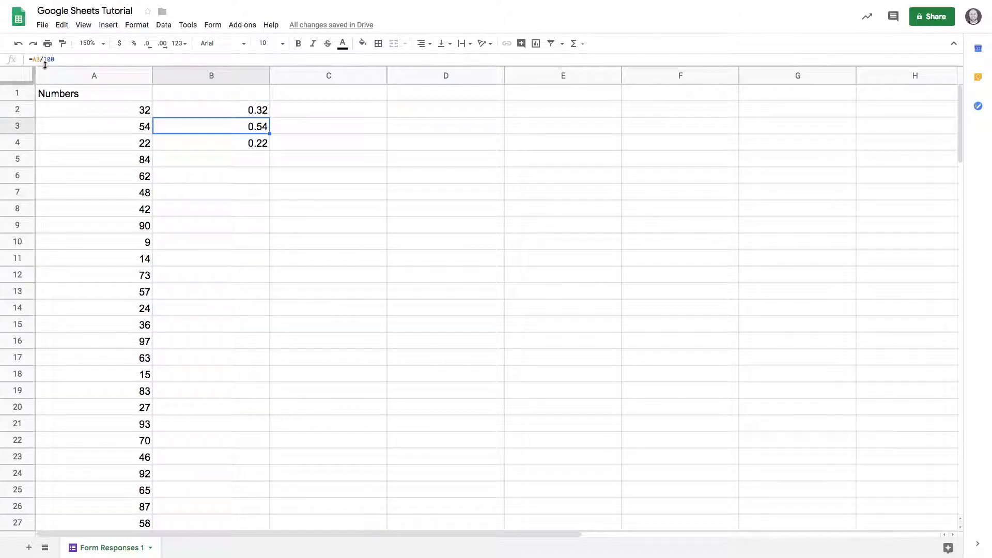
key(Down)
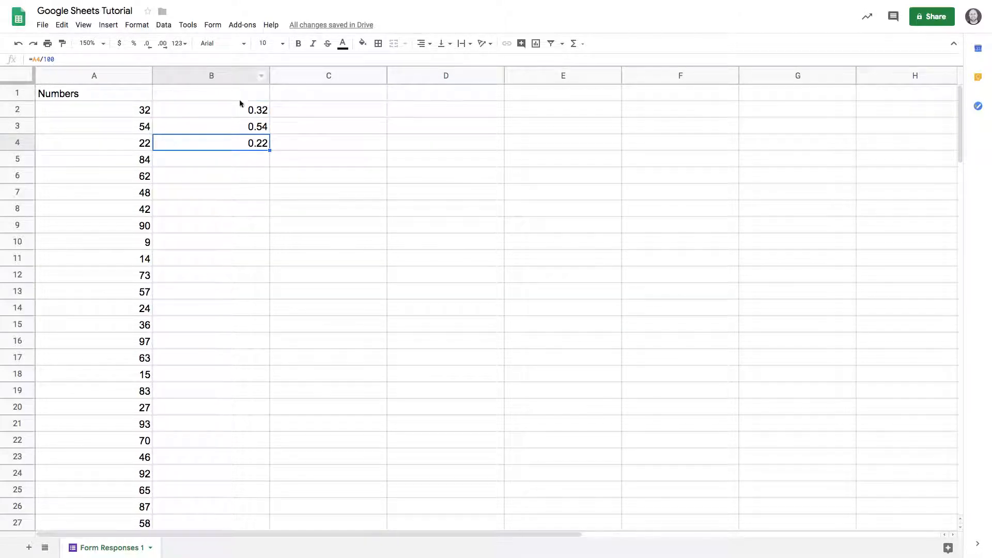
Extend the formulas in B2:B4 down column B to row 51, alongside all the numbers in column A
click(133, 113)
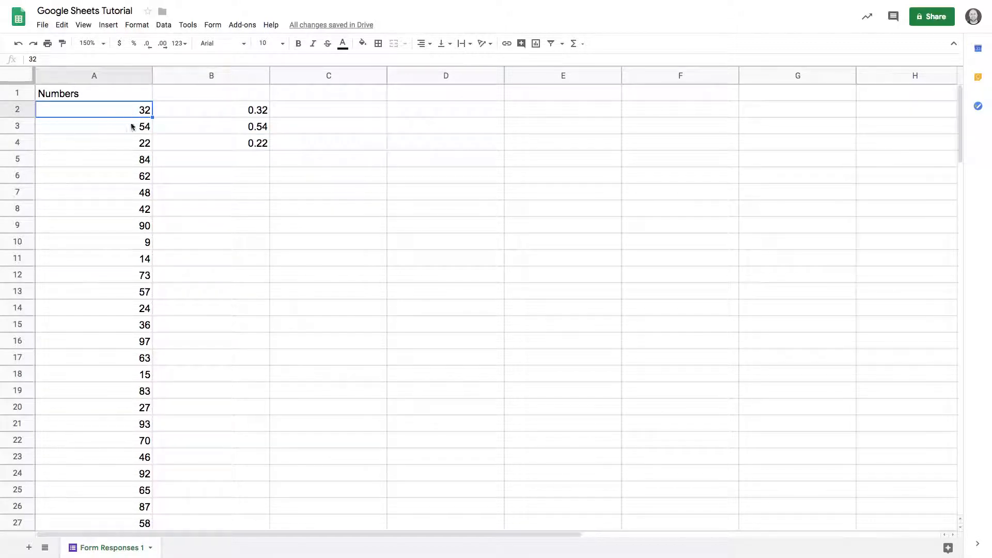
click(133, 128)
click(137, 144)
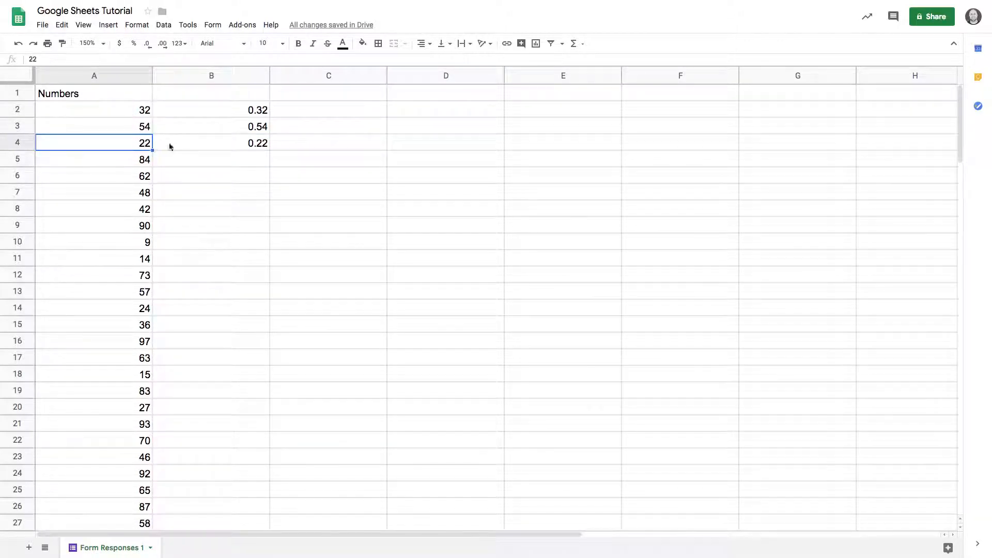
click(223, 145)
click(251, 114)
shift+click(265, 143)
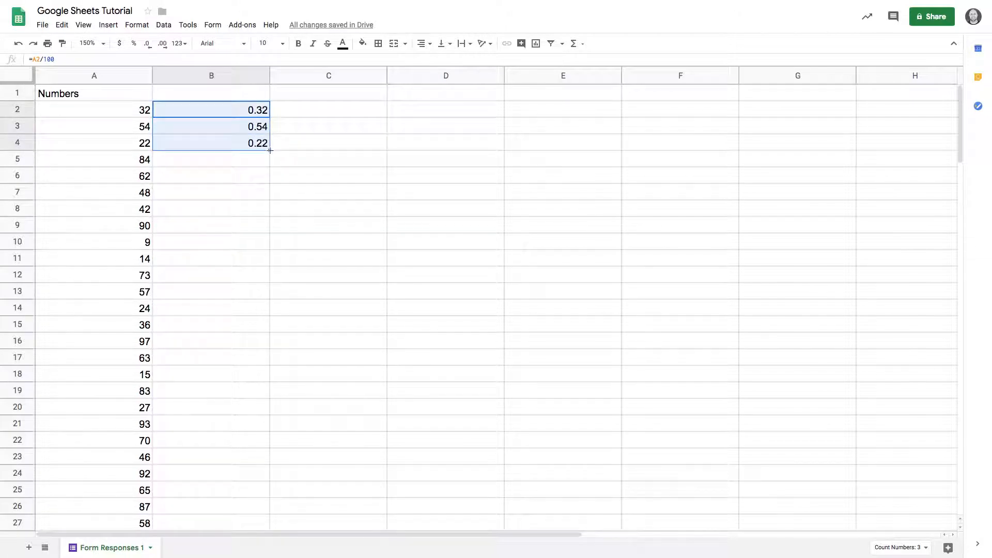
double_click(270, 151)
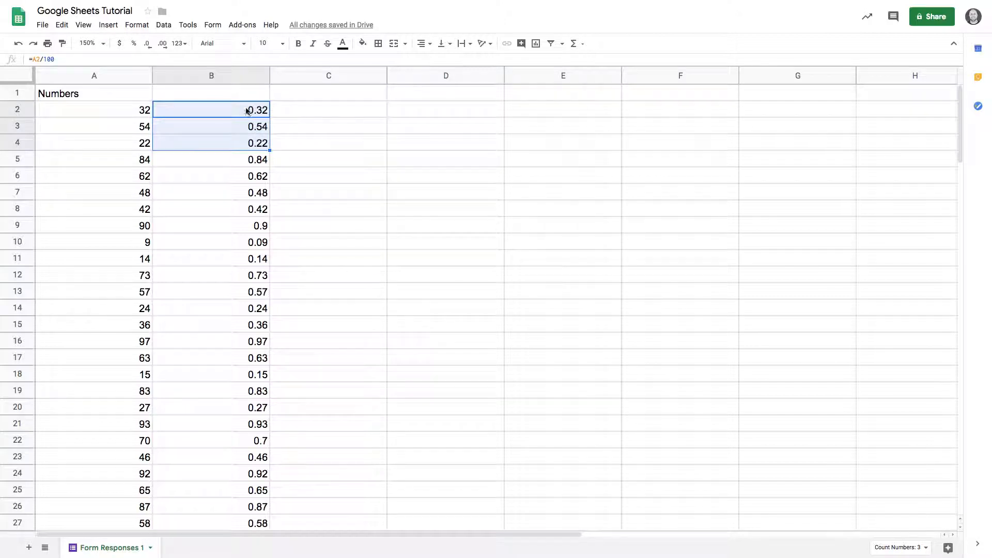
scroll(249, 155, down, 10)
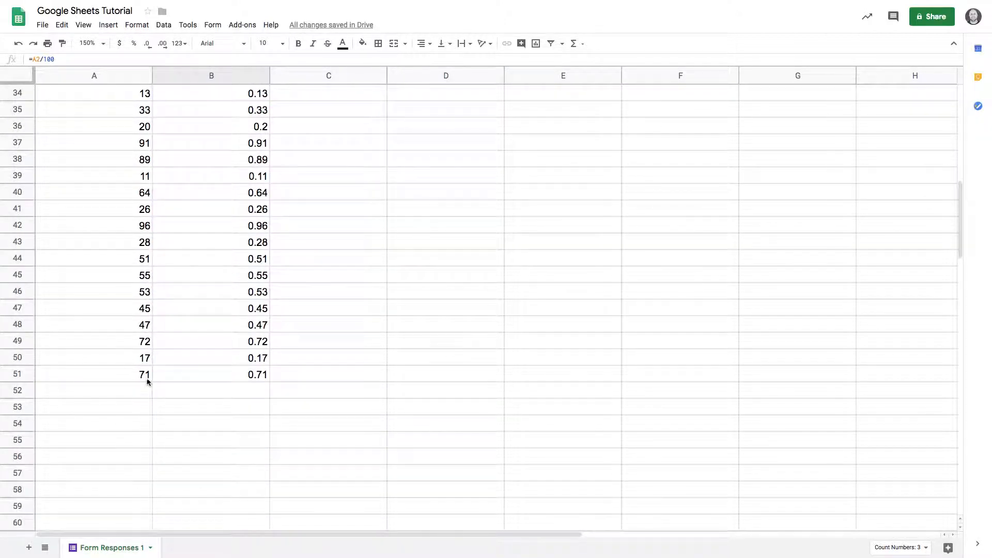
scroll(226, 372, up, 10)
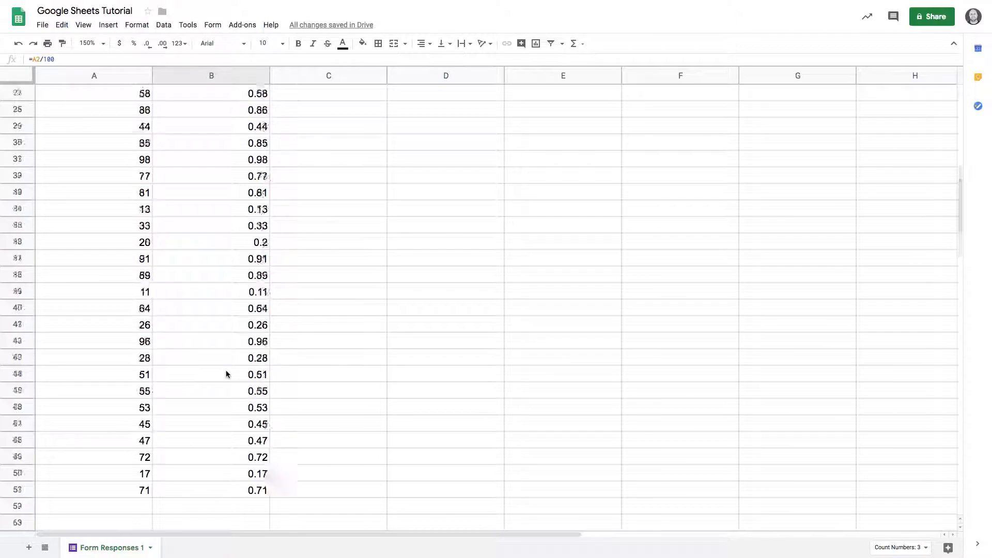
Enter % as the header of column B in cell B1
click(230, 81)
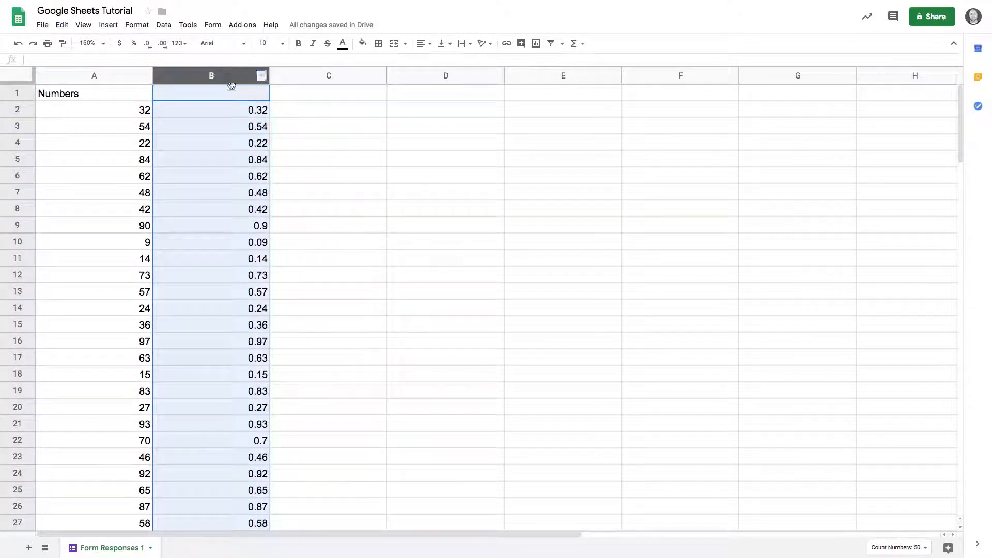
click(228, 96)
text(%)
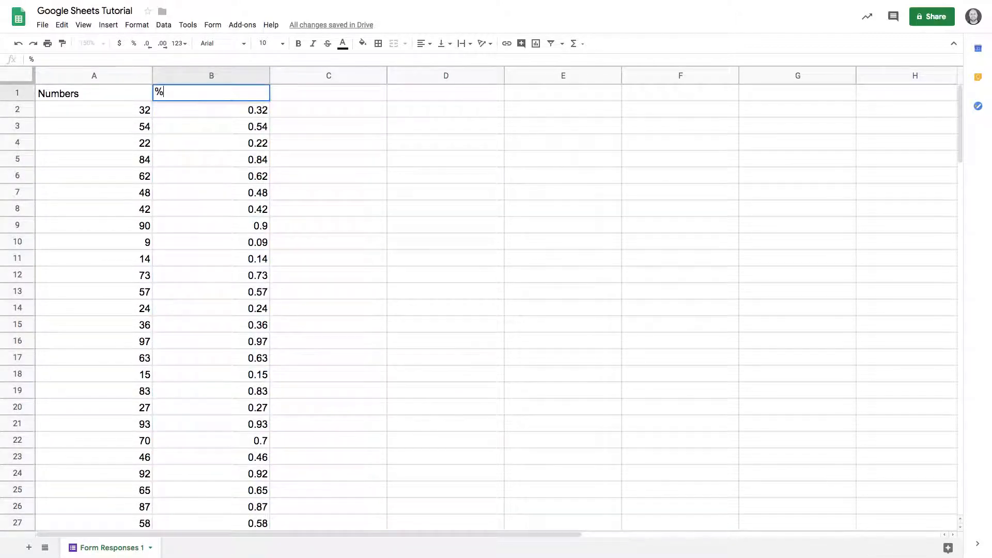
click(240, 130)
Format column B as percent and adjust the decimal places until the values show as whole percentages
click(219, 78)
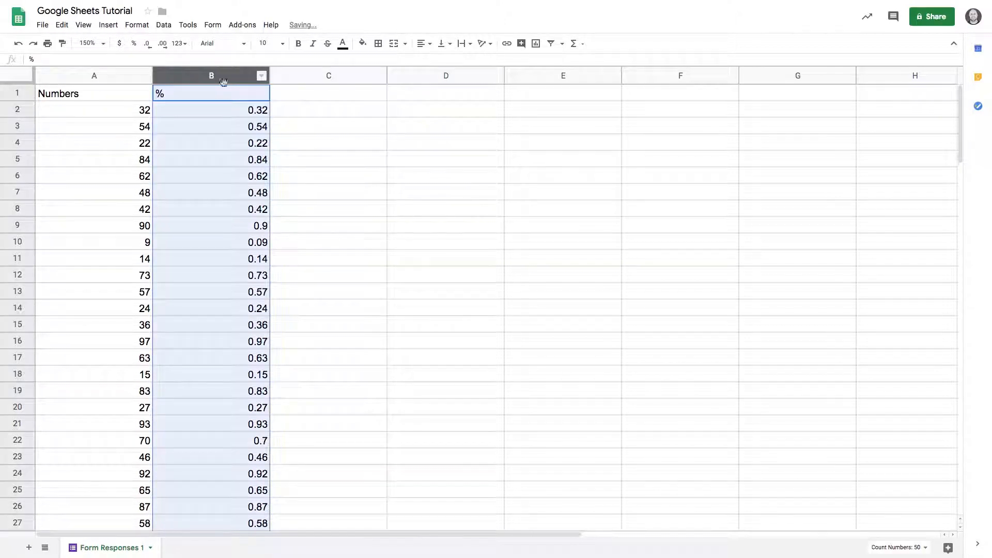
click(134, 44)
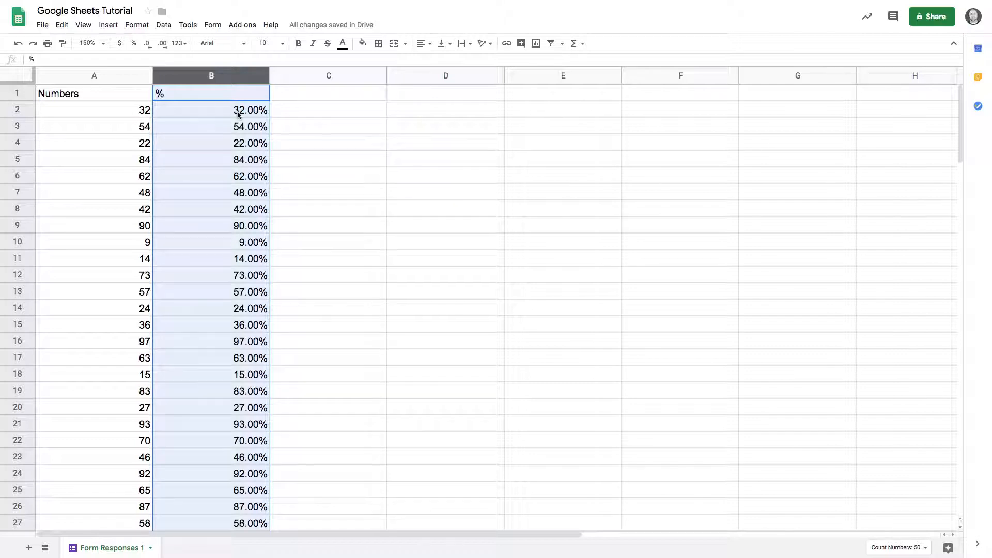
click(147, 44)
click(147, 44)
click(156, 49)
click(156, 49)
click(155, 49)
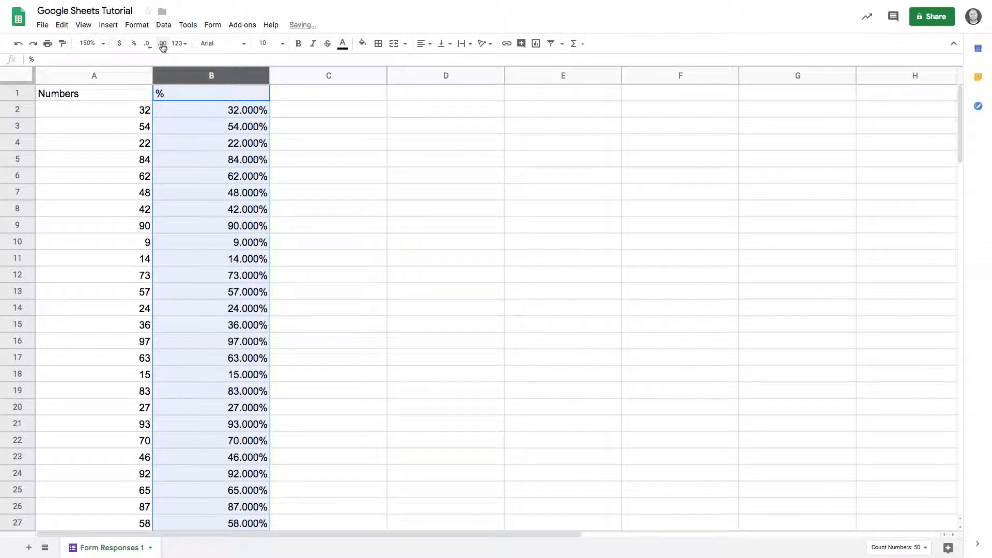
click(149, 45)
click(149, 45)
click(149, 46)
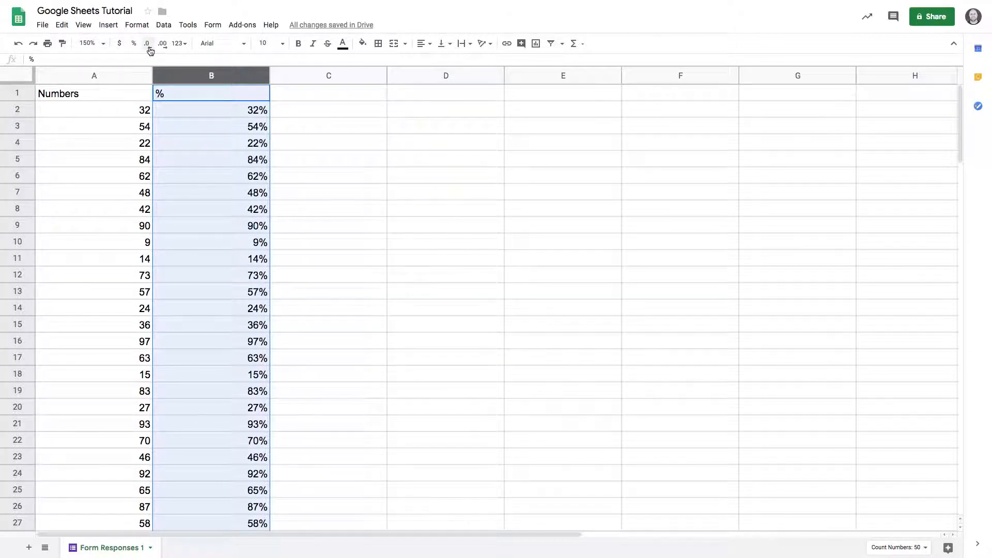
Enter the numbers 0, 1, 2, 3, 4 and 5 down column C in cells C2 to C7
click(293, 111)
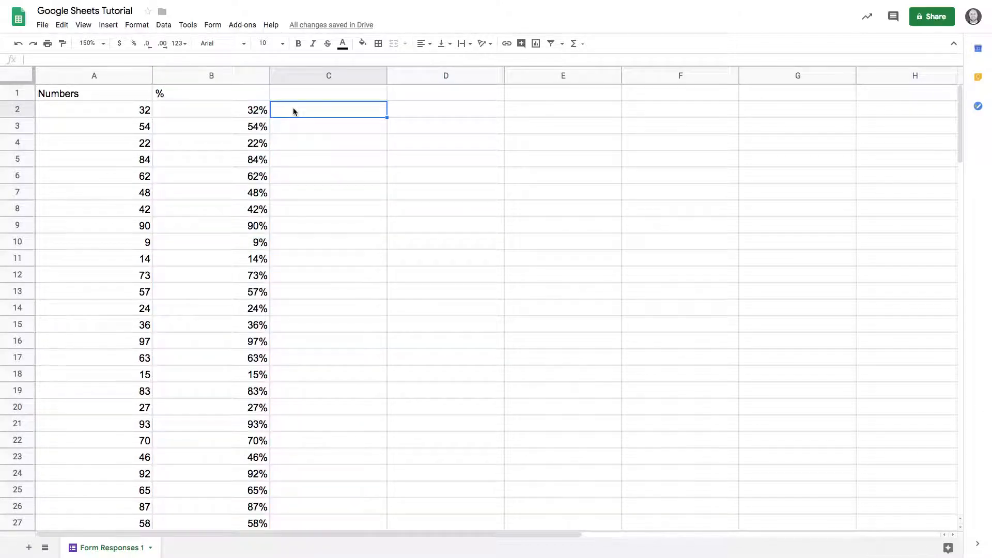
text(0)
key(Return)
text(1)
key(Return)
text(2)
key(Return)
text(3)
key(Return)
text(4)
key(Return)
text(5)
key(Return)
text(6)
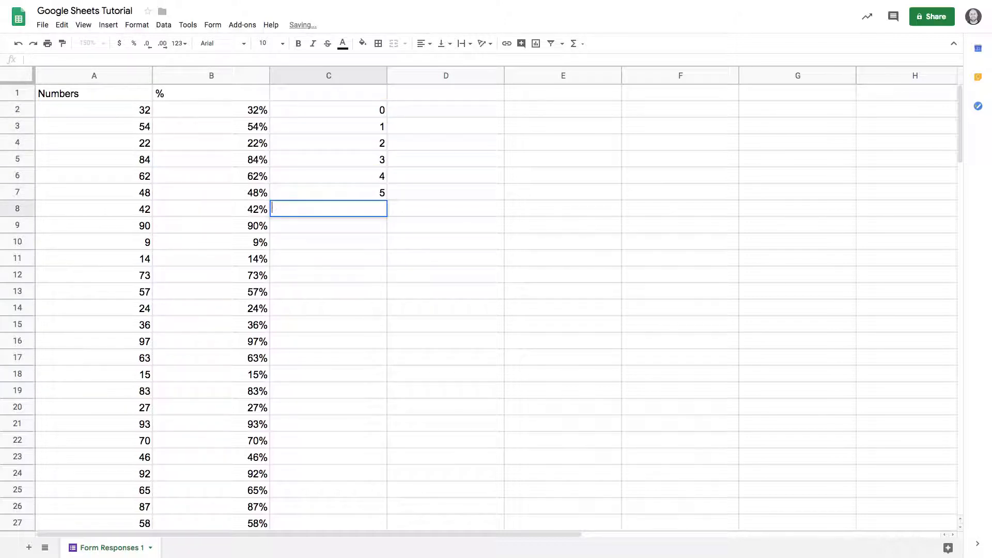
Try the Date number format on cells C2:C7 and undo it
click(342, 110)
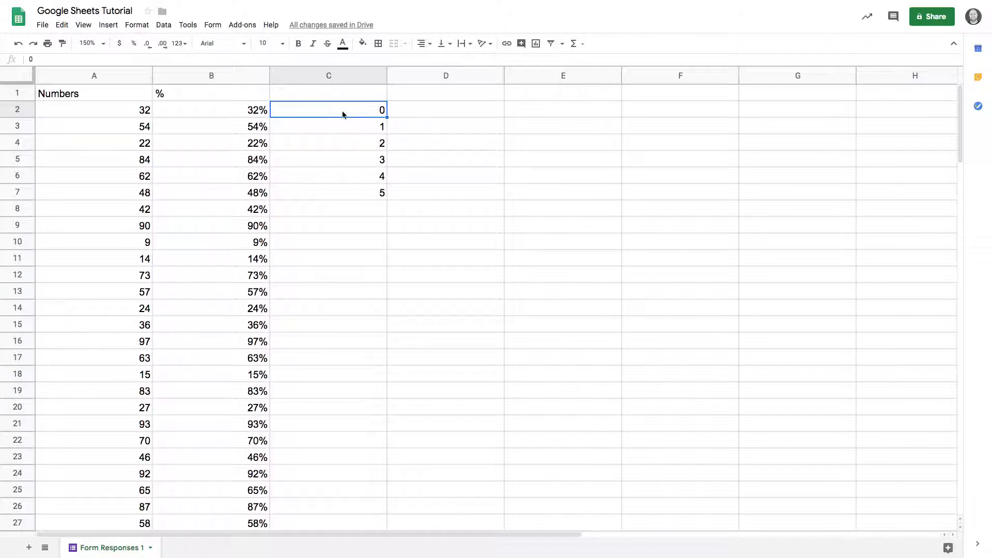
shift+click(345, 197)
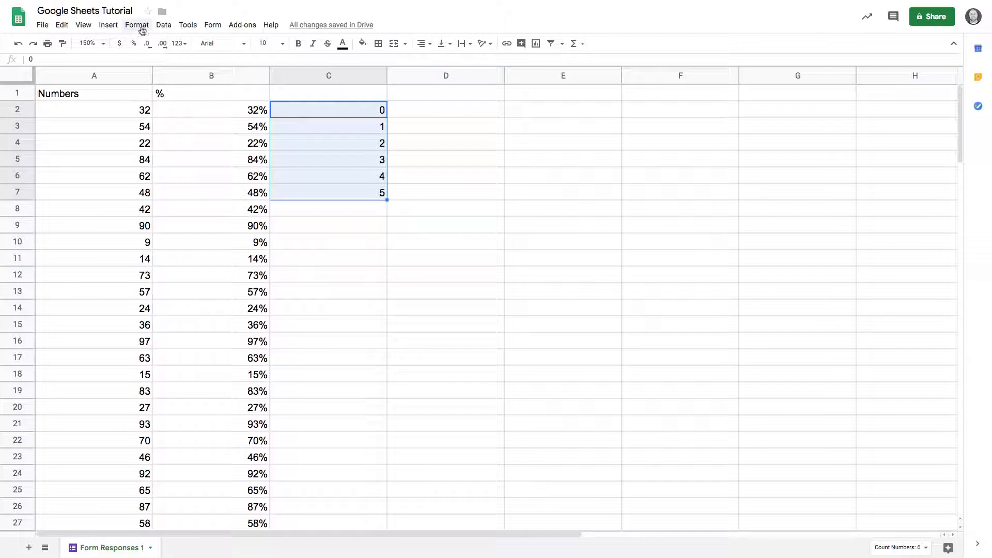
click(185, 47)
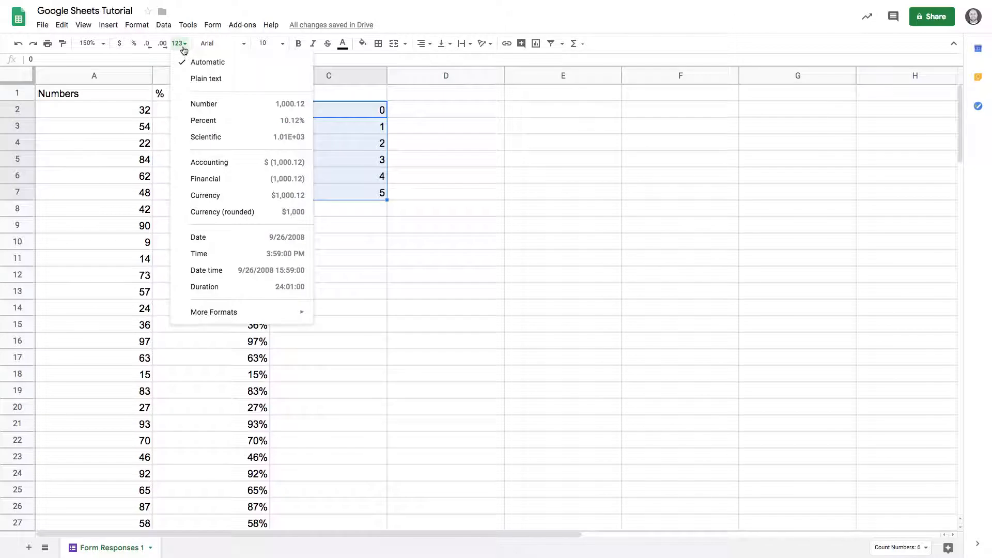
click(212, 242)
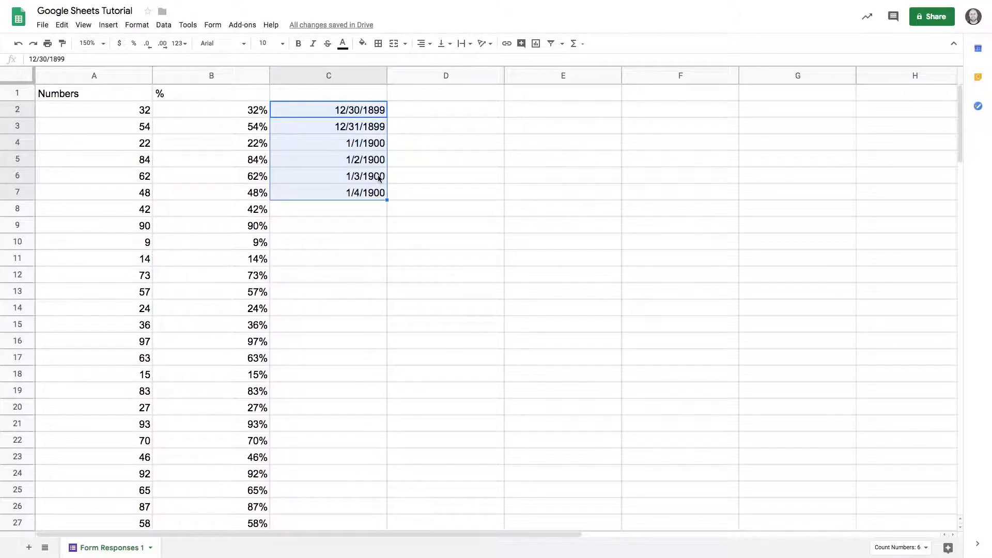
key(ctrl+z)
Format cell C2 as Date and fill it down one row at a time to C4
click(360, 112)
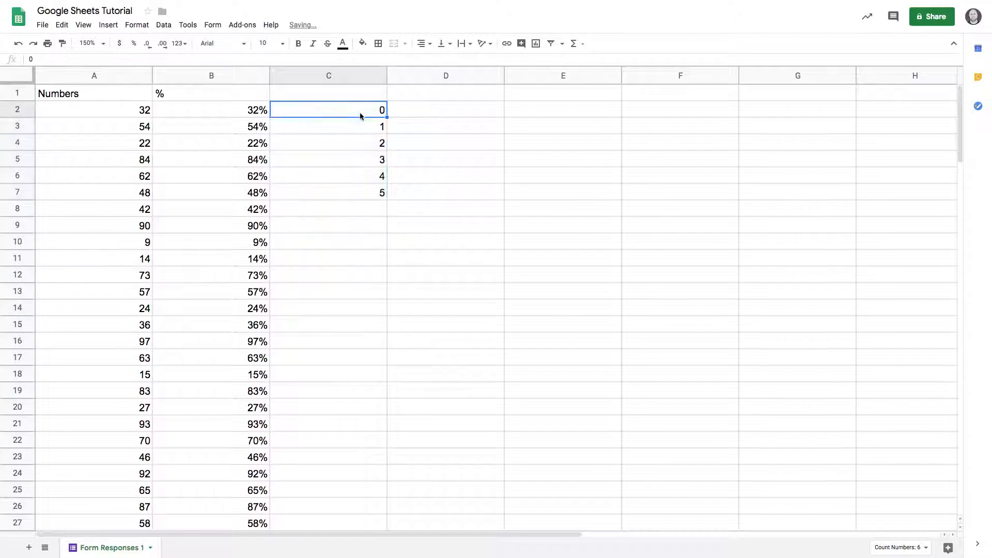
click(181, 45)
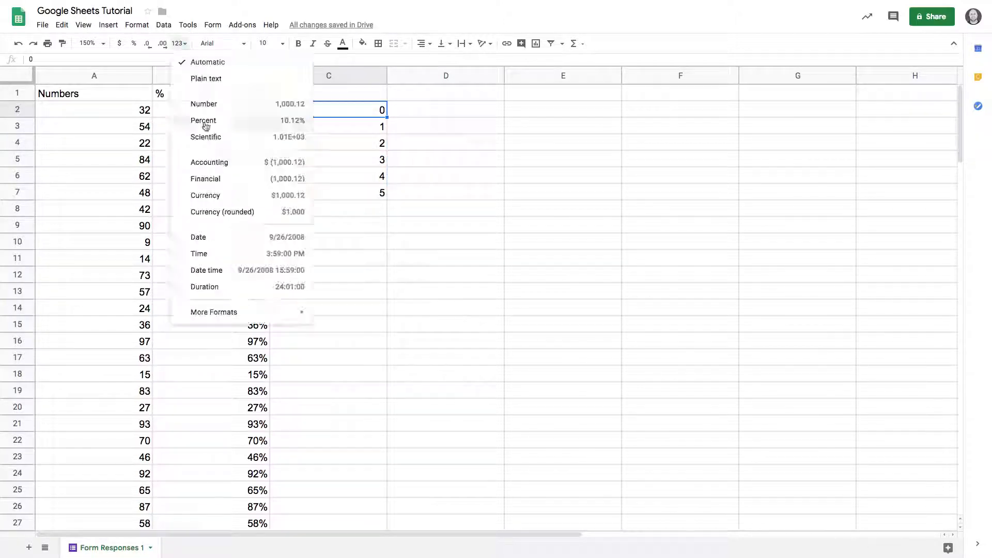
click(229, 245)
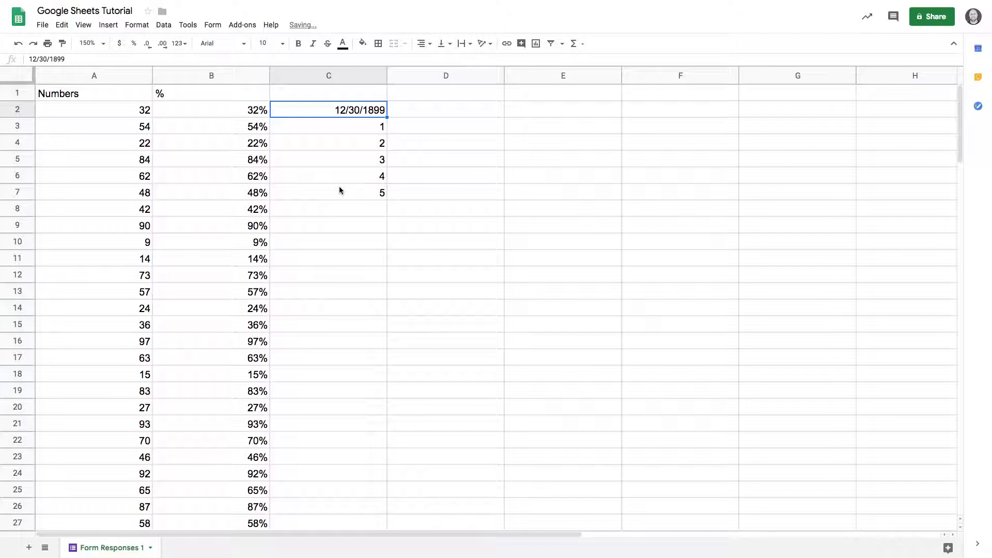
drag(387, 118, 387, 127)
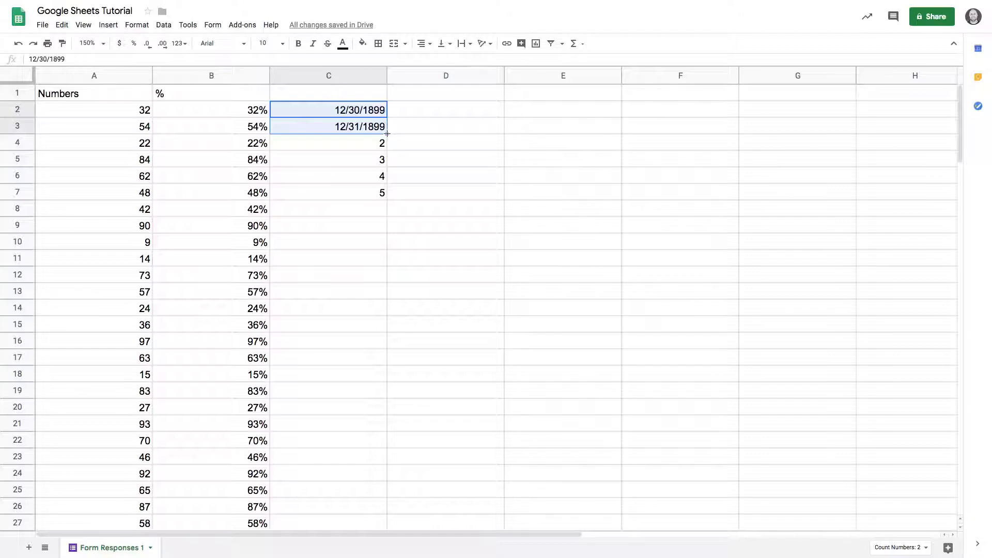
drag(388, 134, 388, 145)
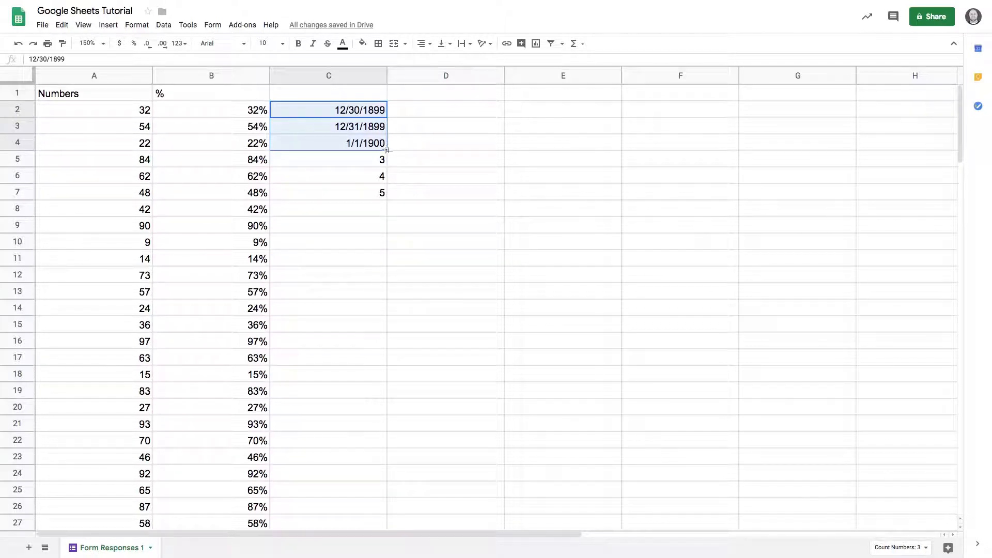
Try the Date format on the whole Numbers column, look through the dates, and undo the formatting
click(104, 75)
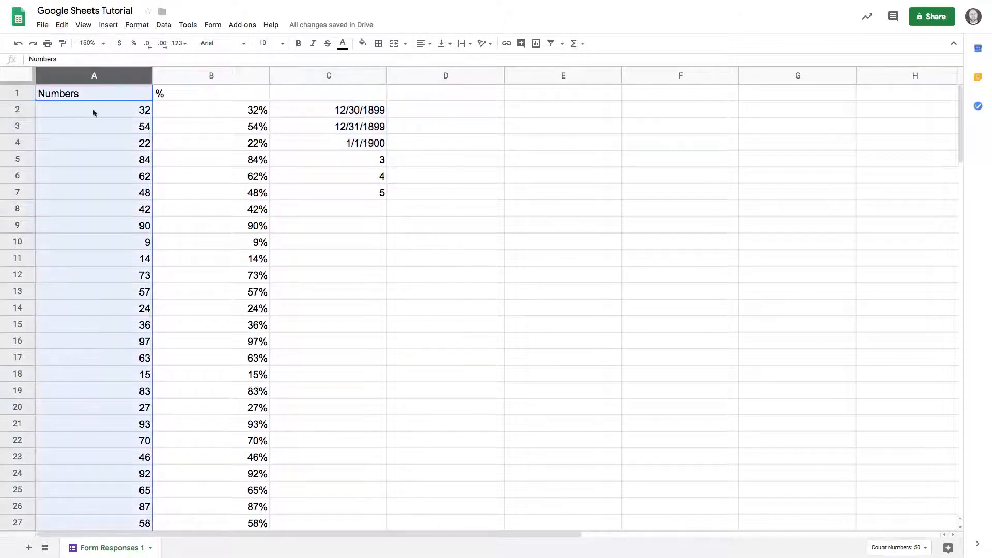
click(180, 43)
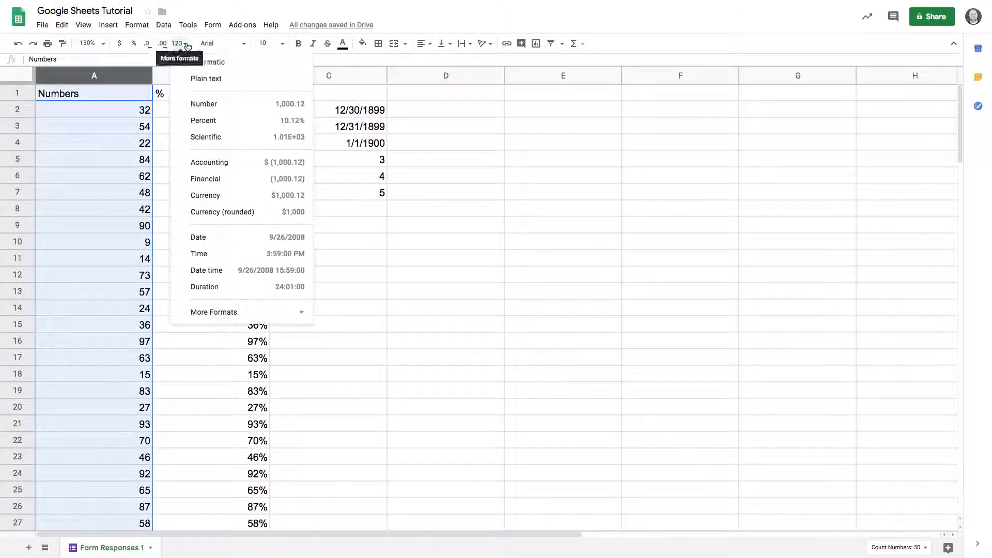
click(214, 238)
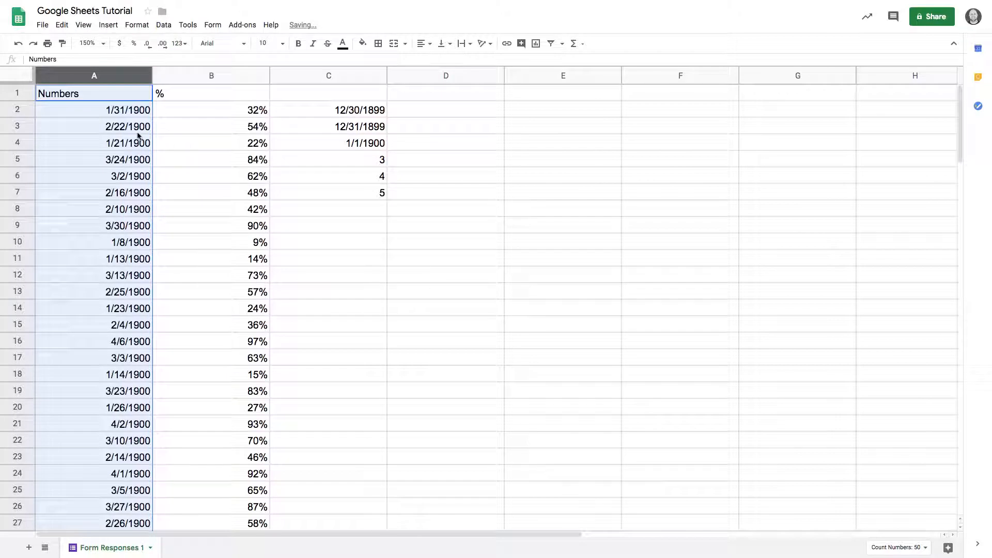
scroll(124, 157, down, 6)
scroll(124, 157, up, 6)
key(ctrl+z)
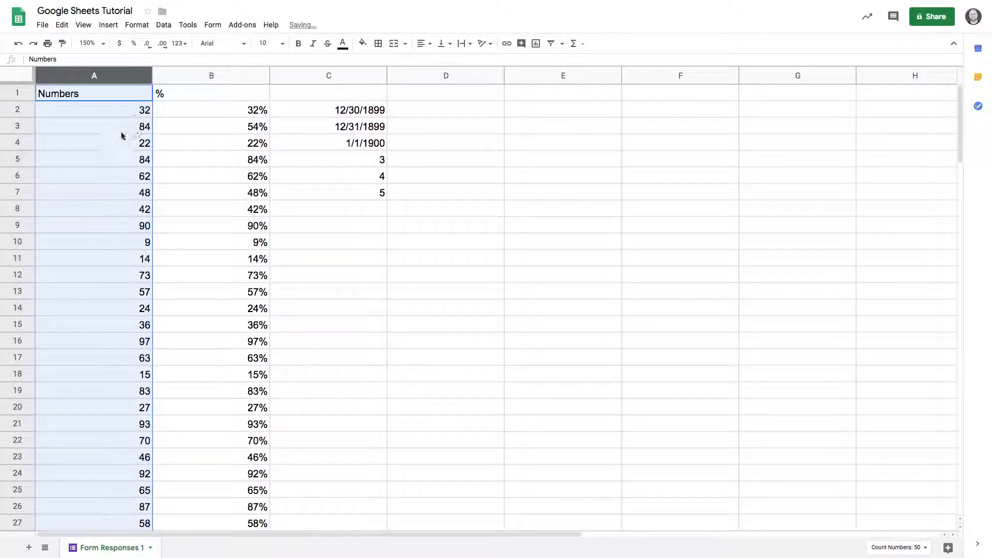
click(145, 129)
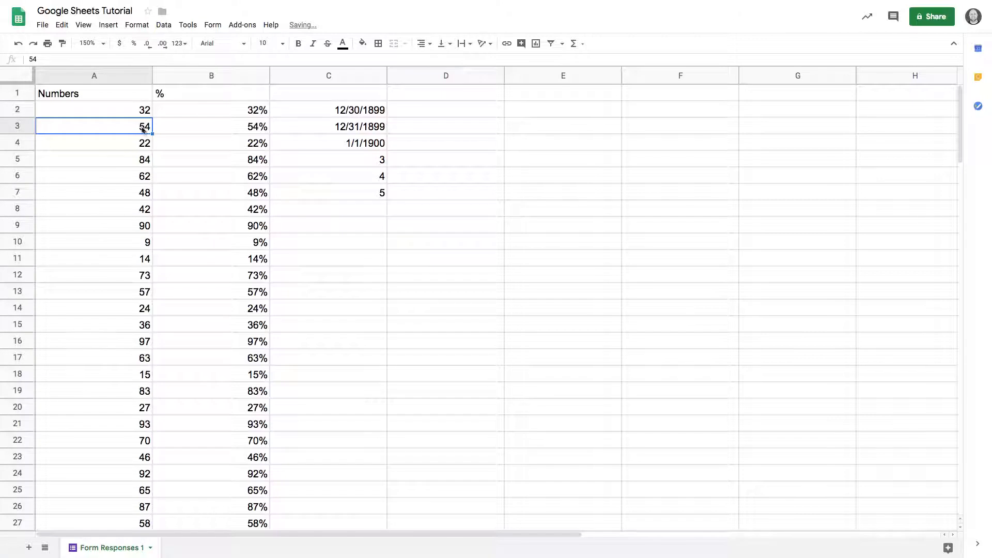
Enter the date 2/9 in cell C2 and fill consecutive dates down column C to row 51
click(380, 115)
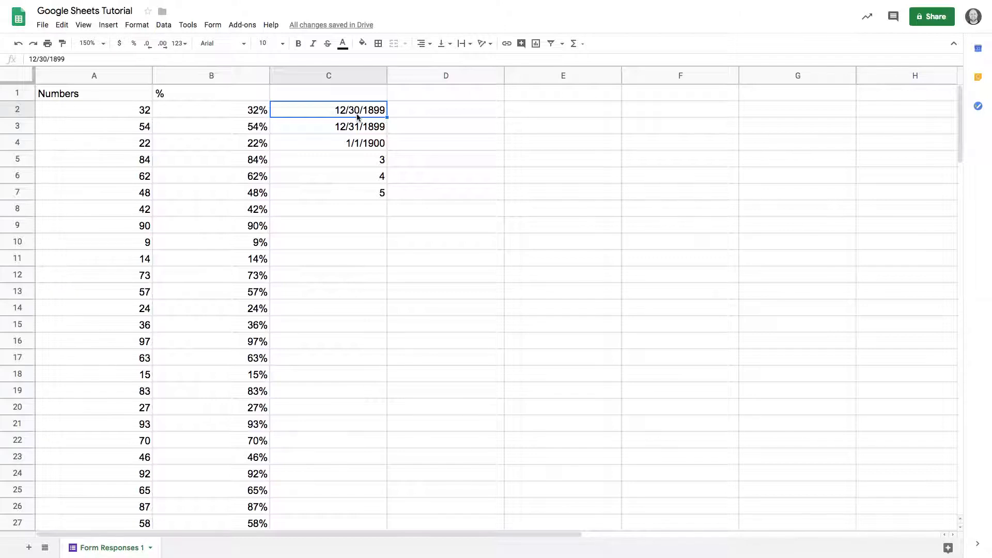
text(2/9)
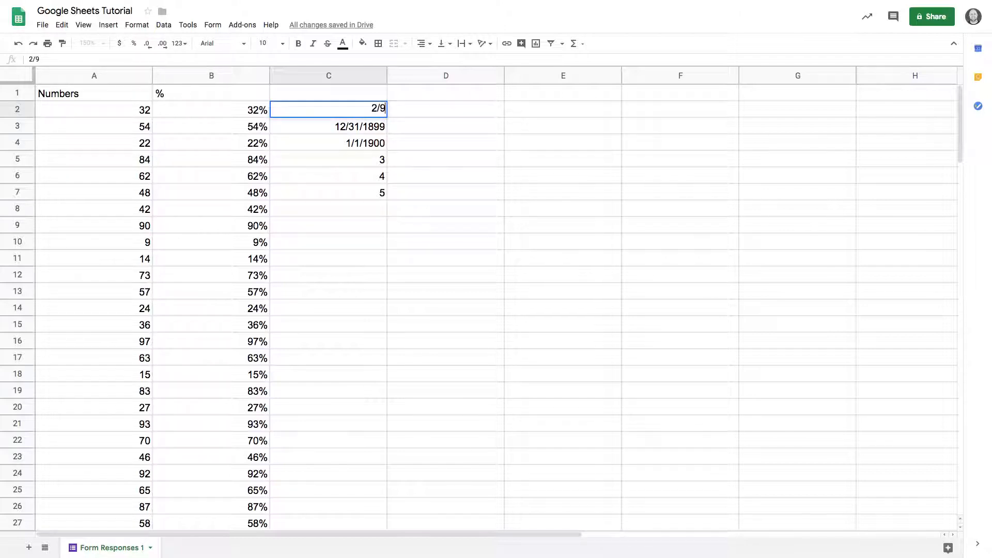
key(Return)
click(380, 111)
drag(386, 118, 381, 229)
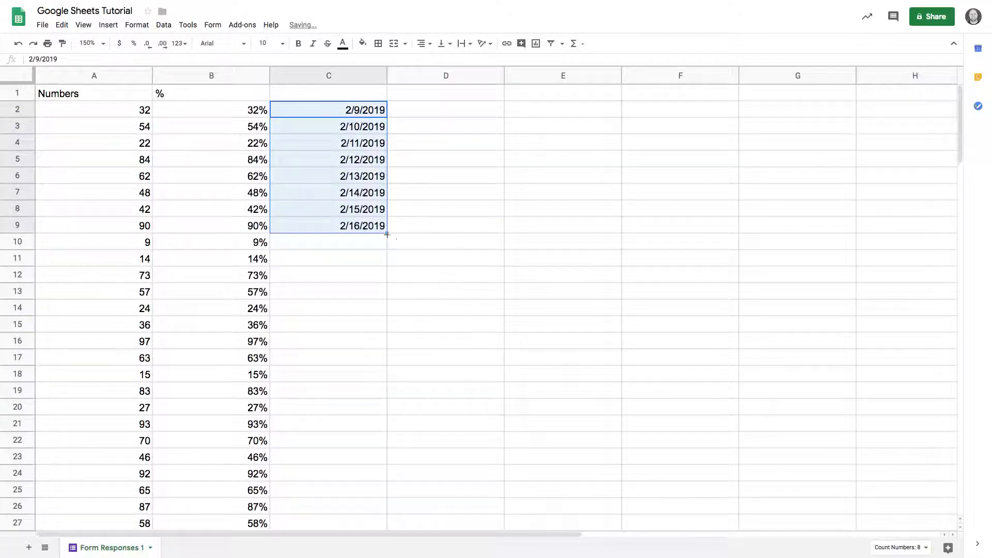
double_click(387, 234)
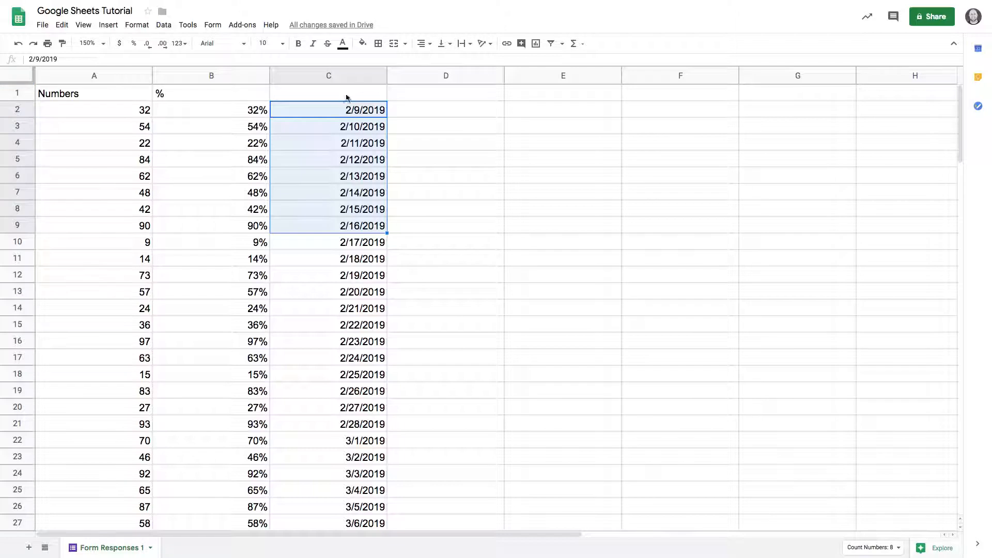
Apply the Date time number format to all of column C
click(336, 77)
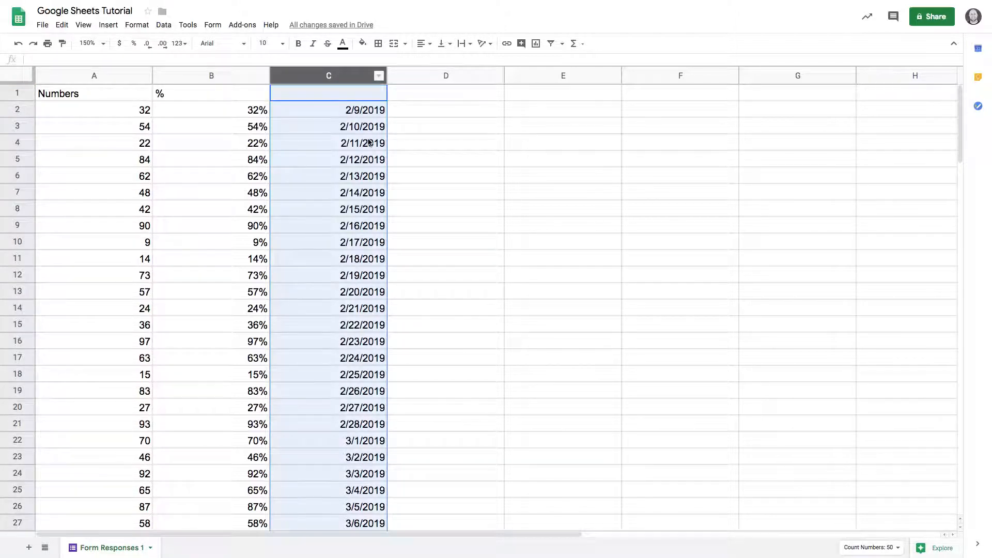
click(183, 44)
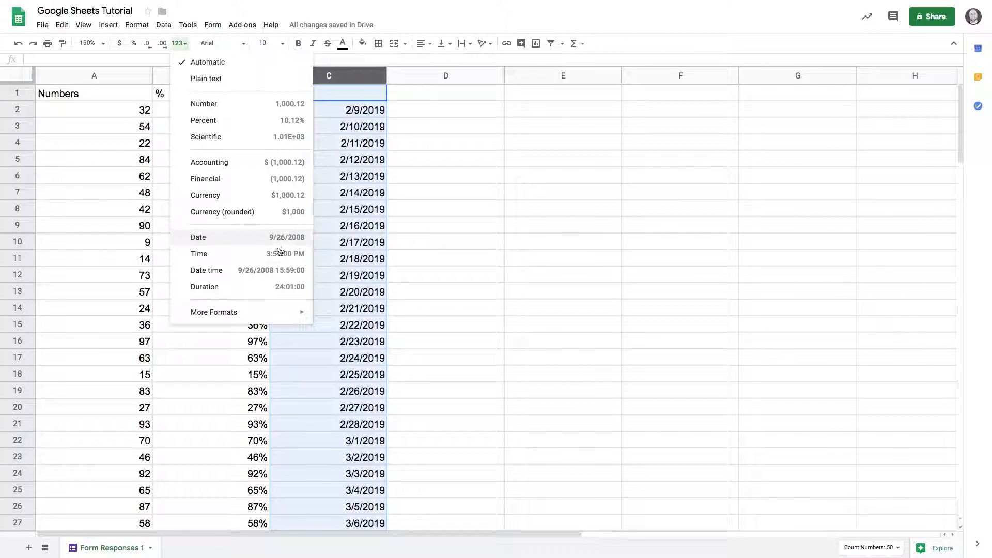
click(274, 270)
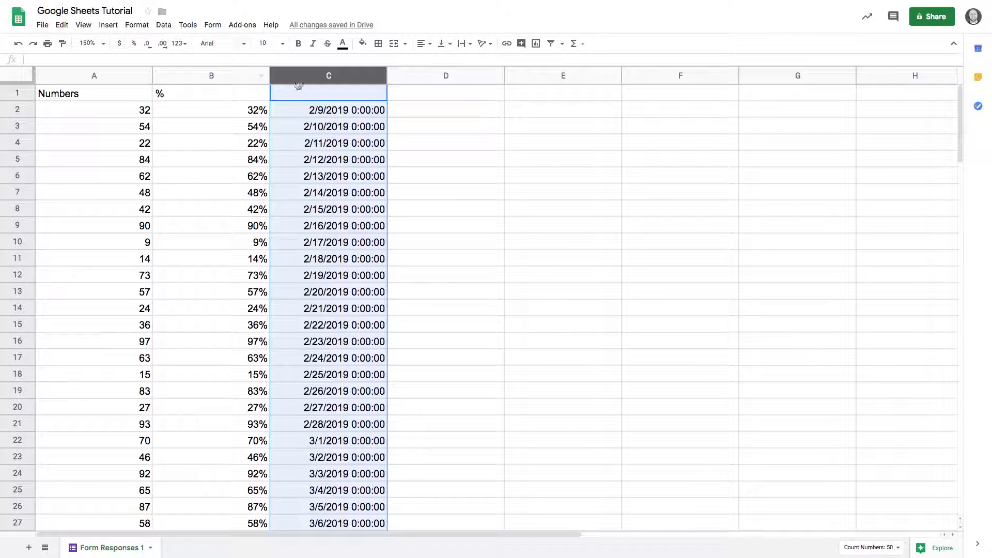
Start a custom date and time format for column C and delete its Minute and Second parts
click(179, 44)
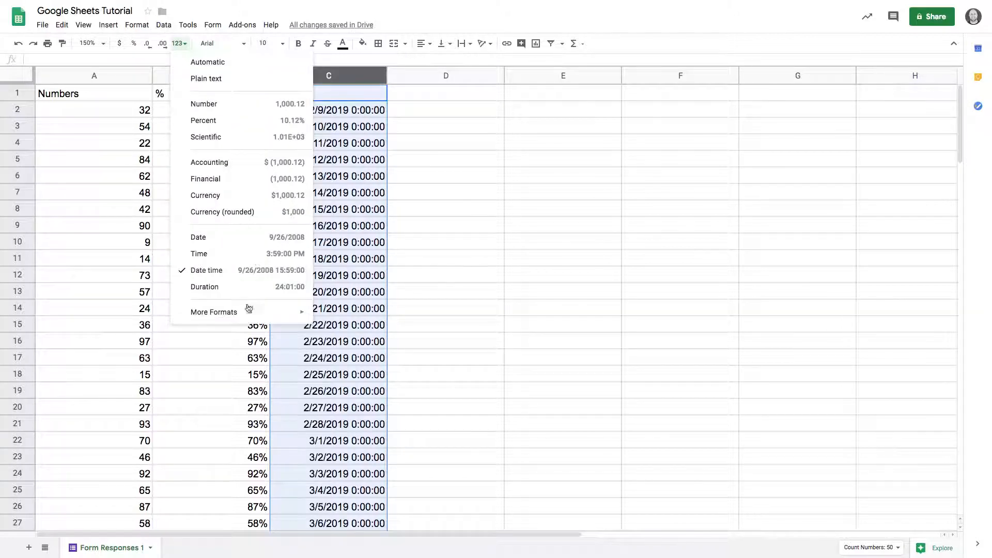
mouse_move(248, 309)
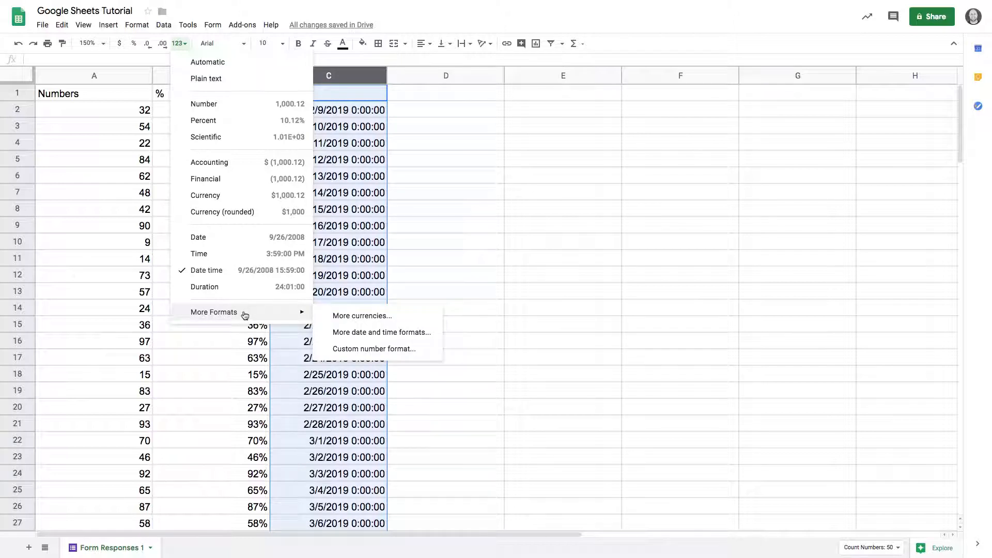
click(350, 334)
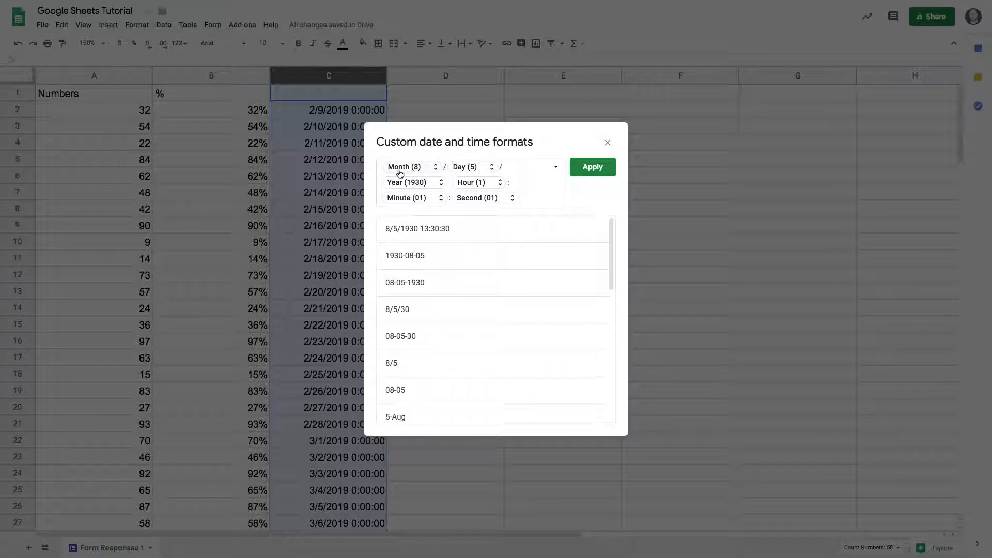
click(441, 201)
click(434, 222)
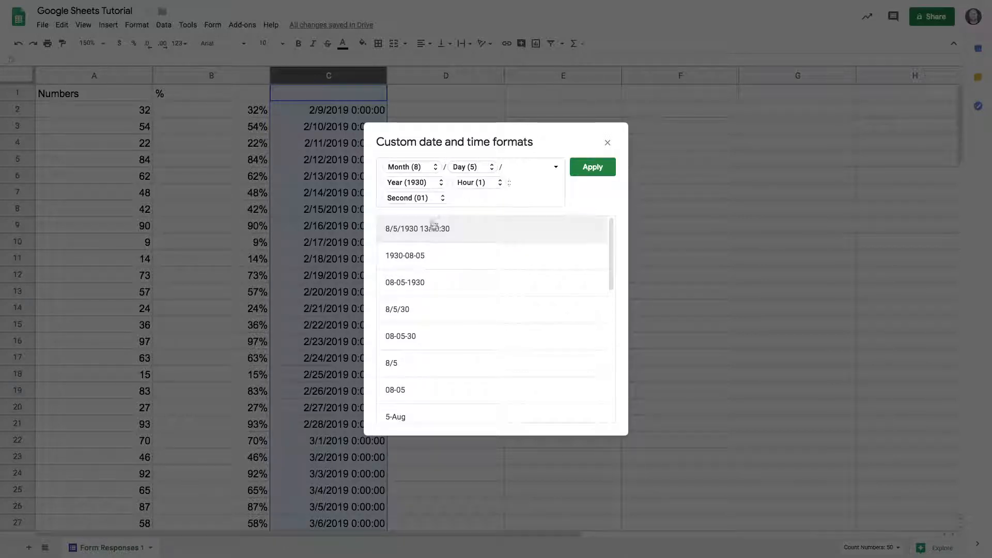
click(442, 200)
click(432, 228)
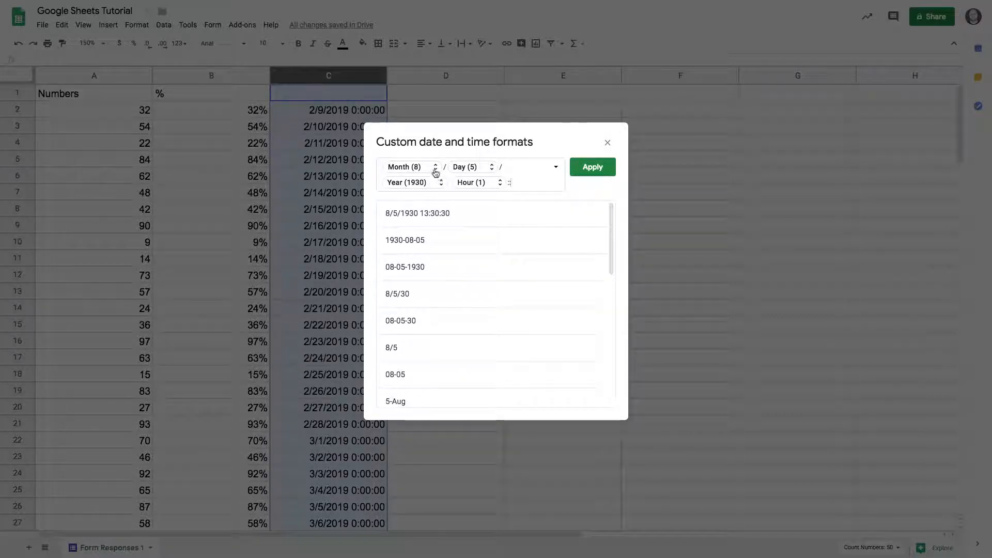
Set both the month and the day in the custom format to display with a leading zero (08 and 05)
click(436, 171)
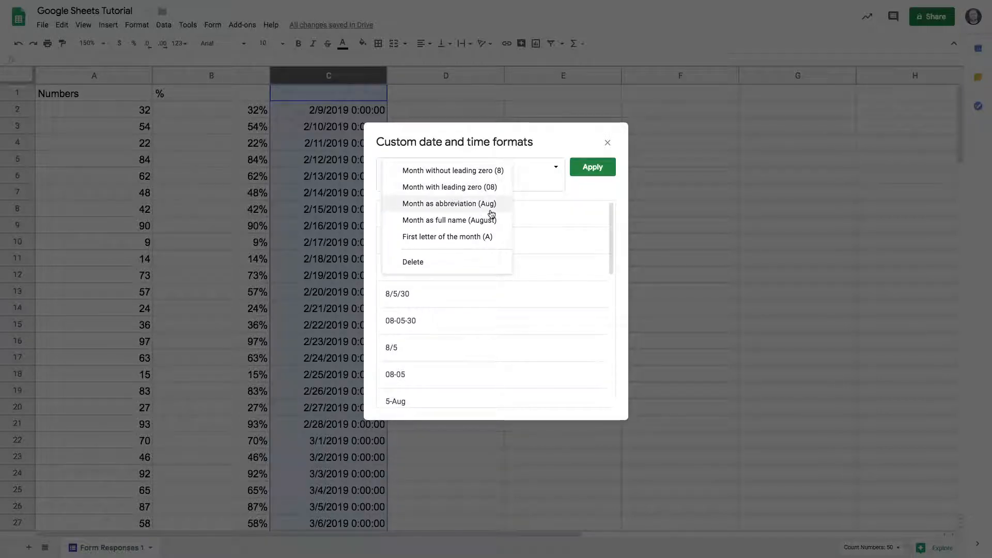
click(470, 193)
click(483, 170)
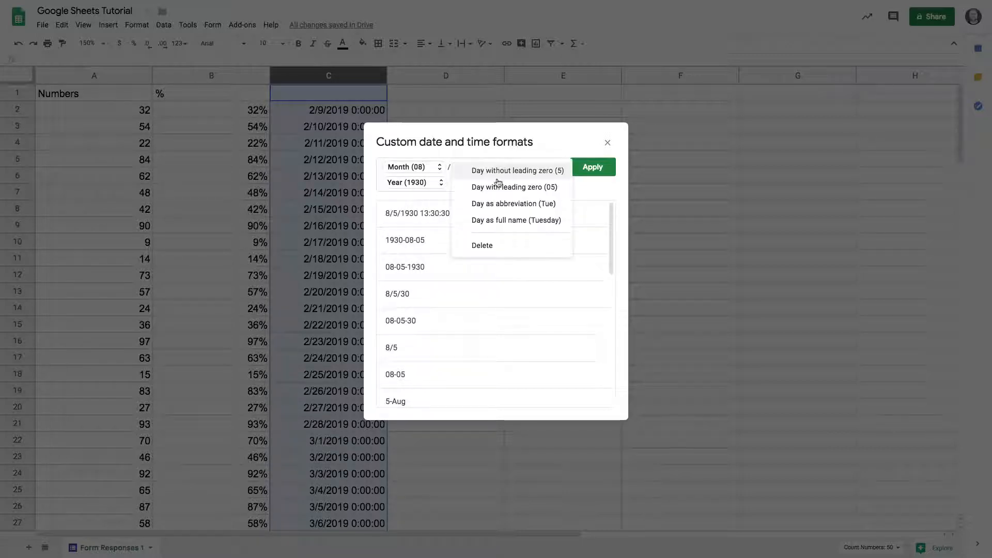
click(496, 187)
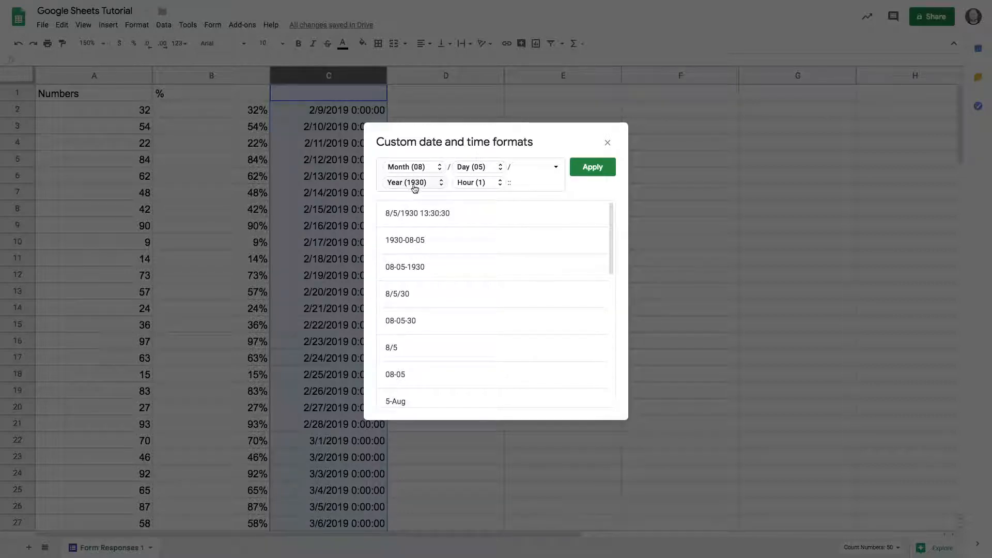
Apply the custom date and time format to column C and check the underlying value of cell C2
click(512, 183)
click(587, 168)
click(383, 113)
double_click(383, 113)
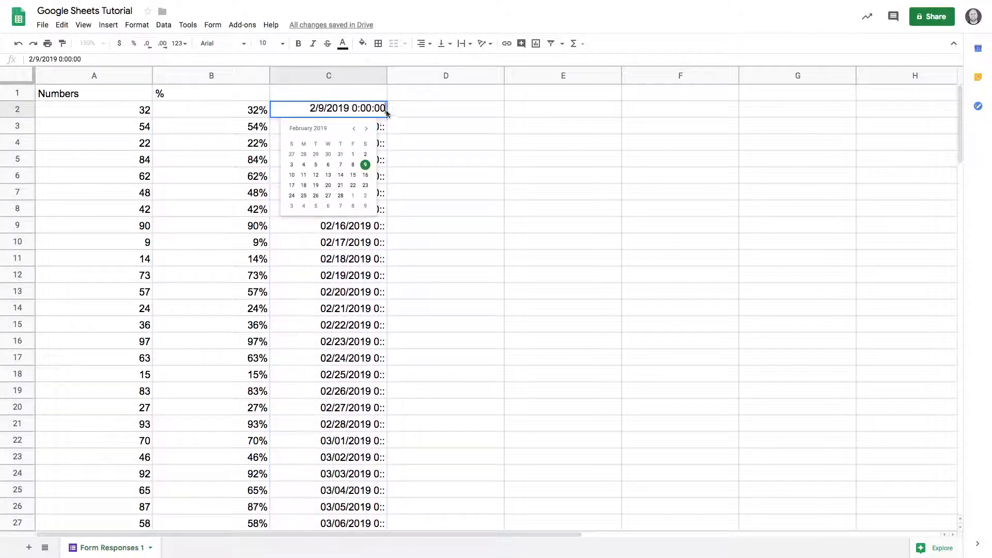
key(Escape)
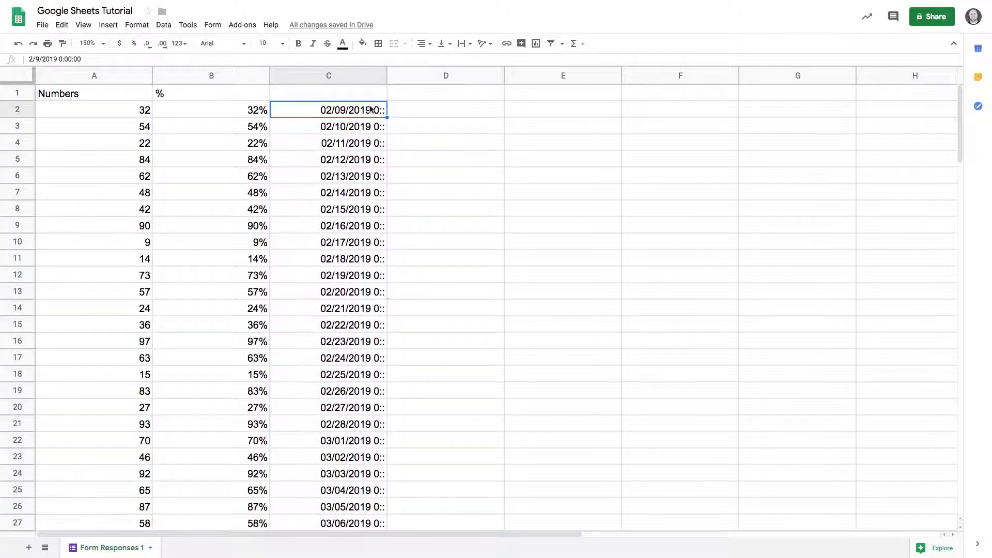
Remove the Hour part and the leftover colons from column C's custom date and time format, and apply it
click(344, 73)
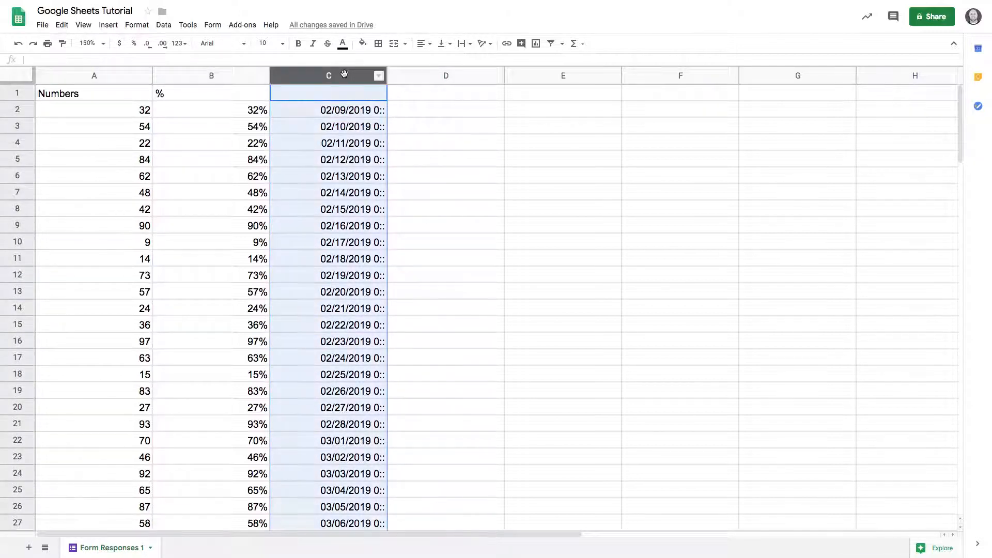
click(179, 43)
mouse_move(286, 328)
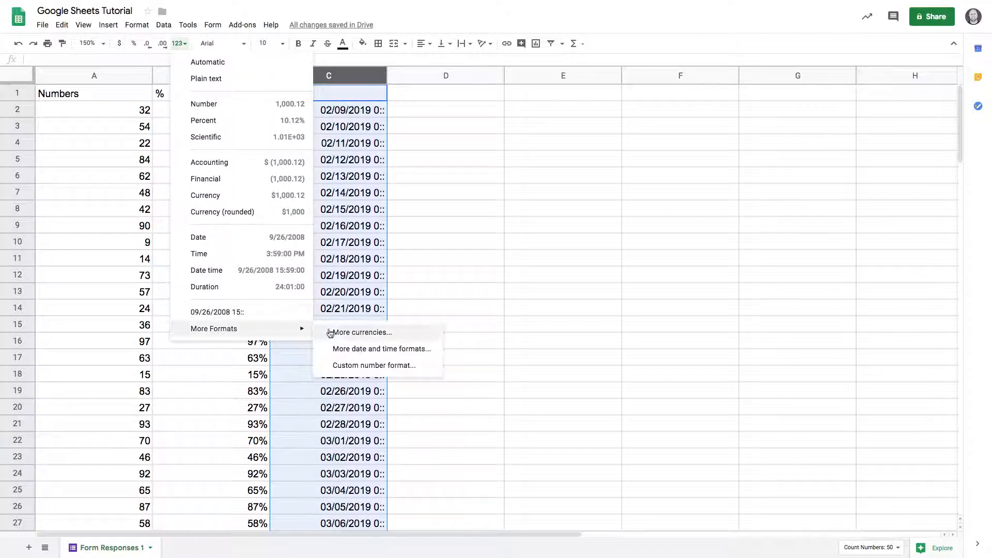
click(357, 350)
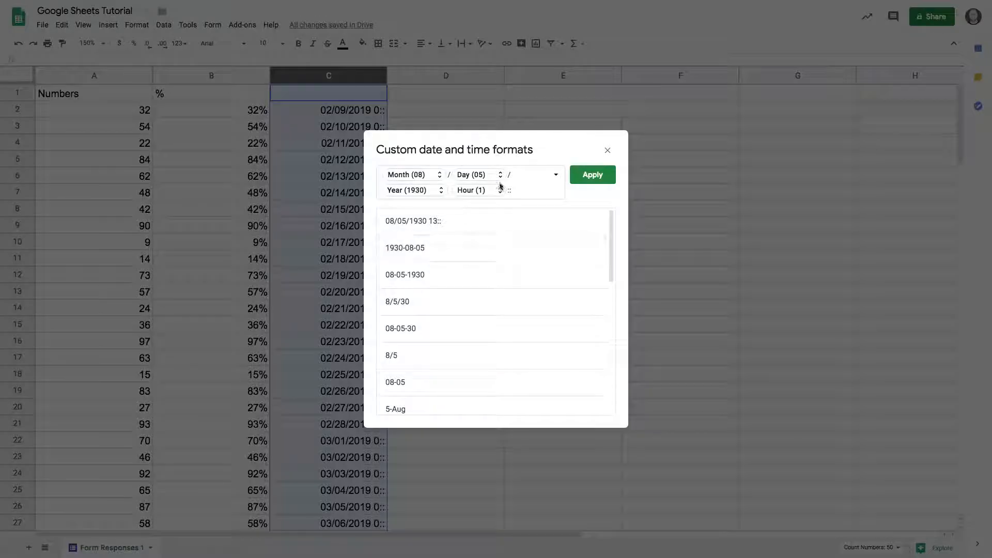
key(BackSpace)
key(BackSpace)
click(500, 191)
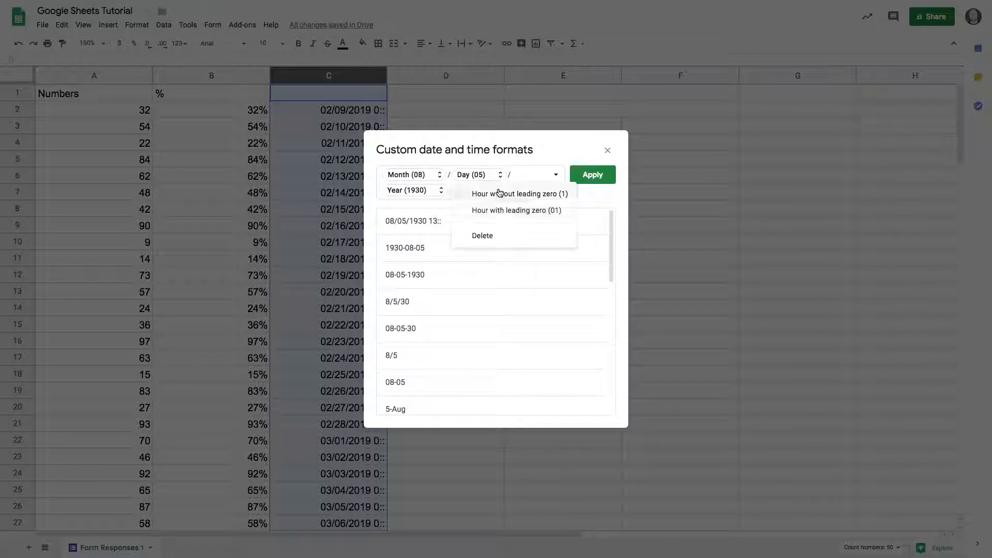
click(501, 234)
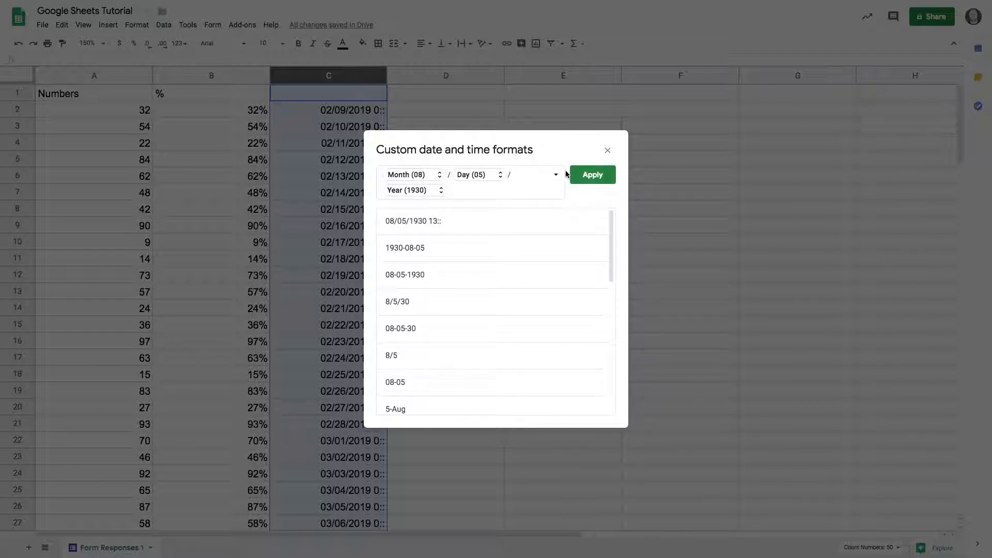
click(592, 177)
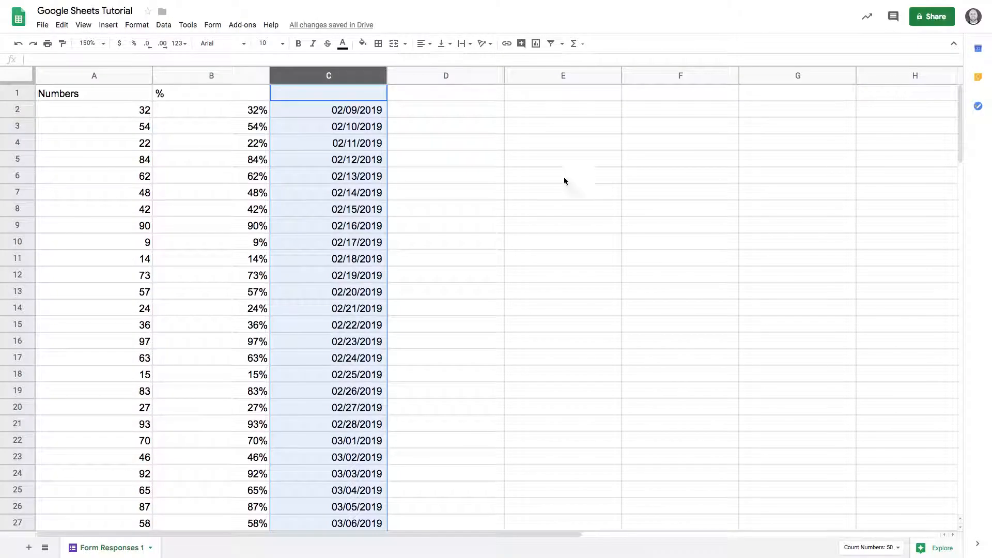
Apply a custom date format to column C with the month as abbreviation (Aug) and the day without leading zero (5)
click(180, 43)
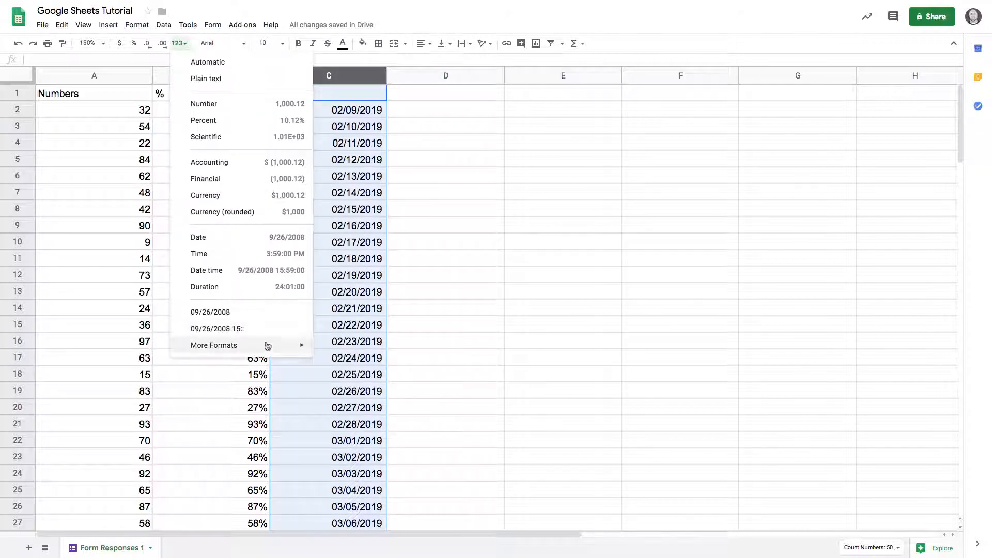
mouse_move(294, 347)
click(366, 371)
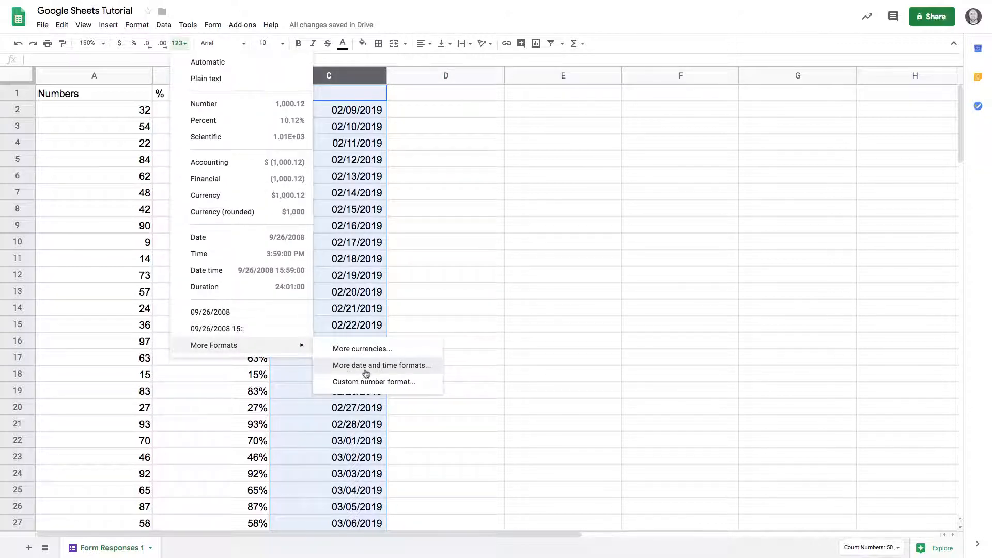
click(430, 178)
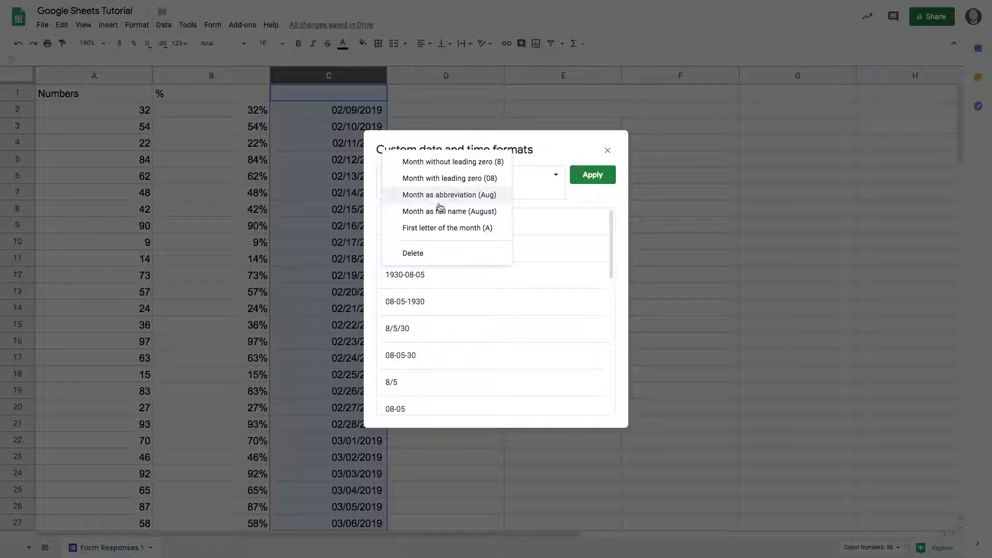
click(443, 195)
click(489, 178)
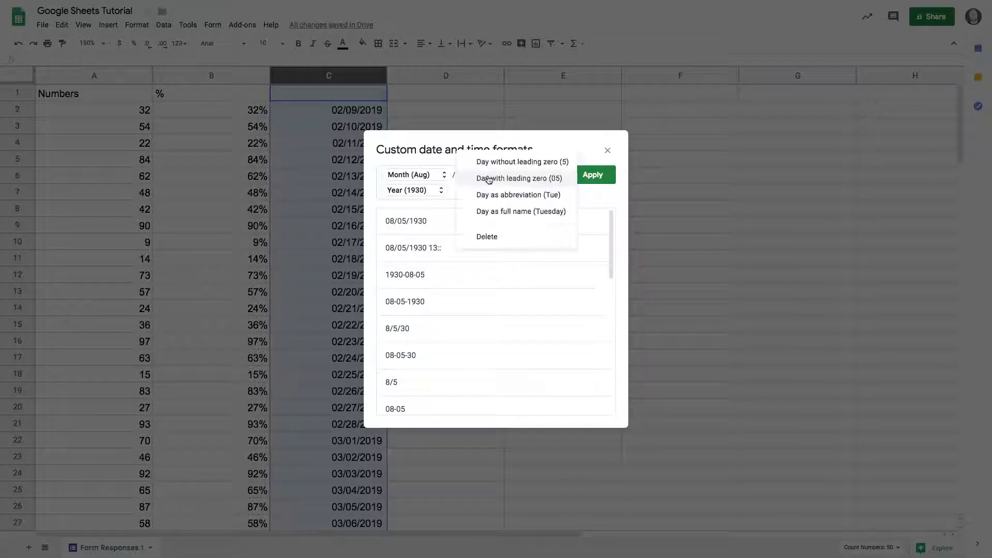
click(522, 163)
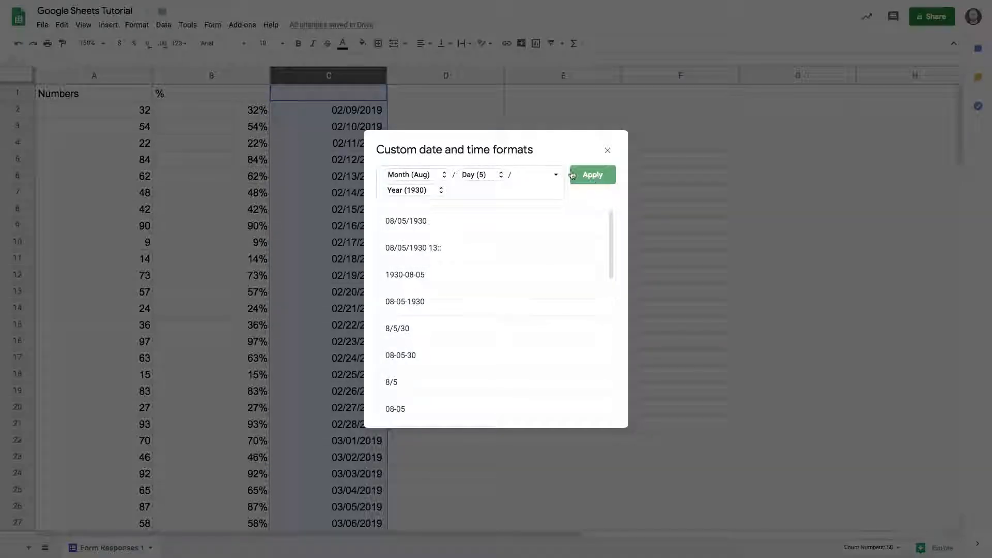
click(572, 175)
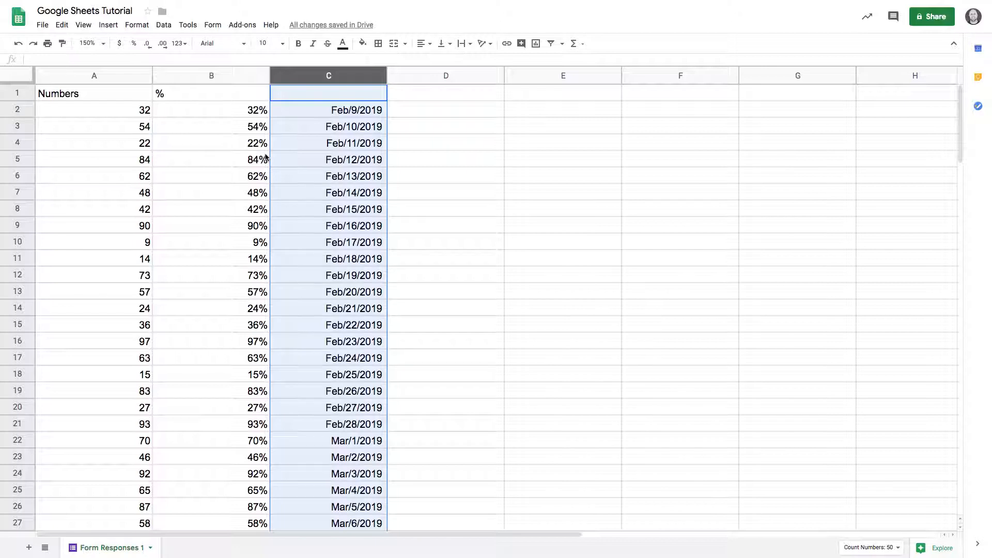
Review the reformatted dates in column C down to the last filled row
click(373, 124)
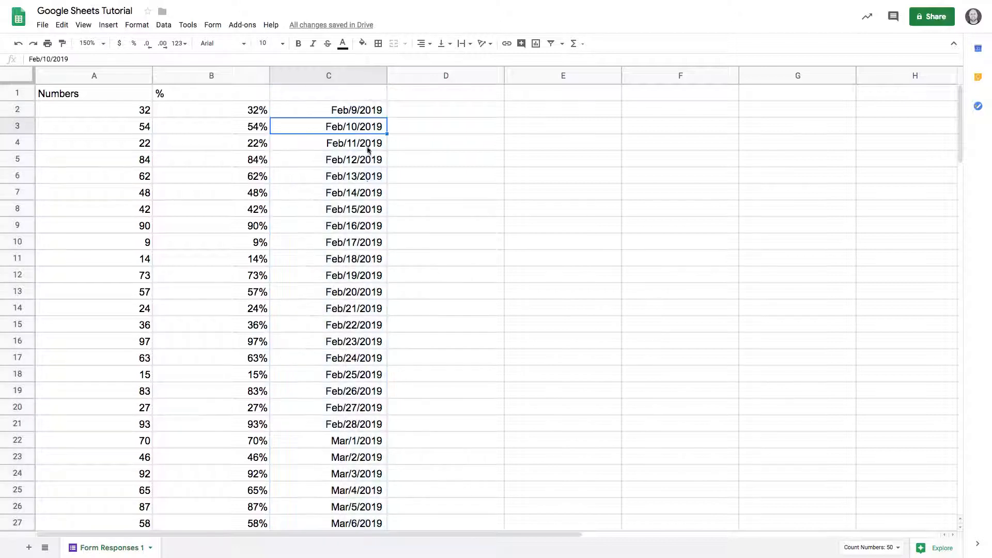
scroll(368, 155, down, 7)
scroll(366, 194, down, 1)
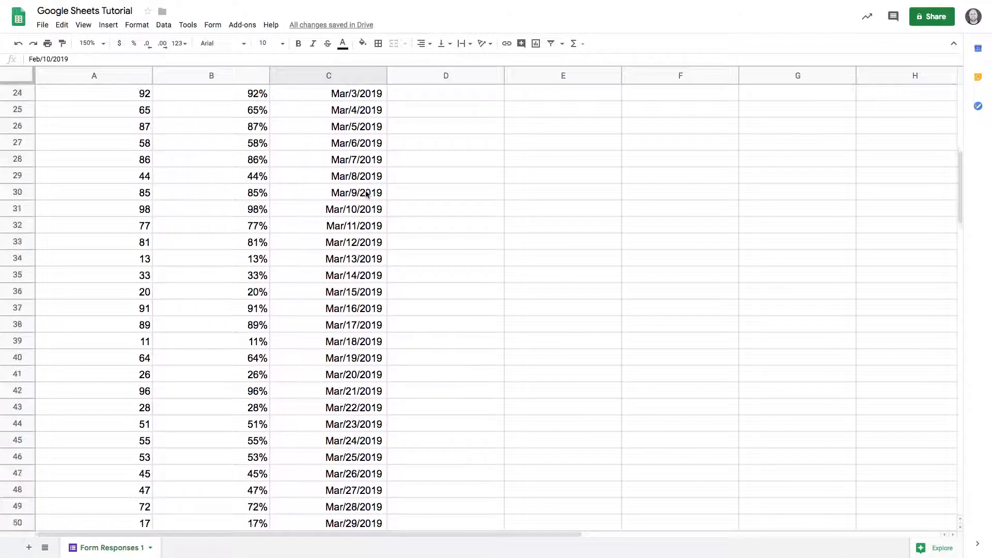
click(460, 177)
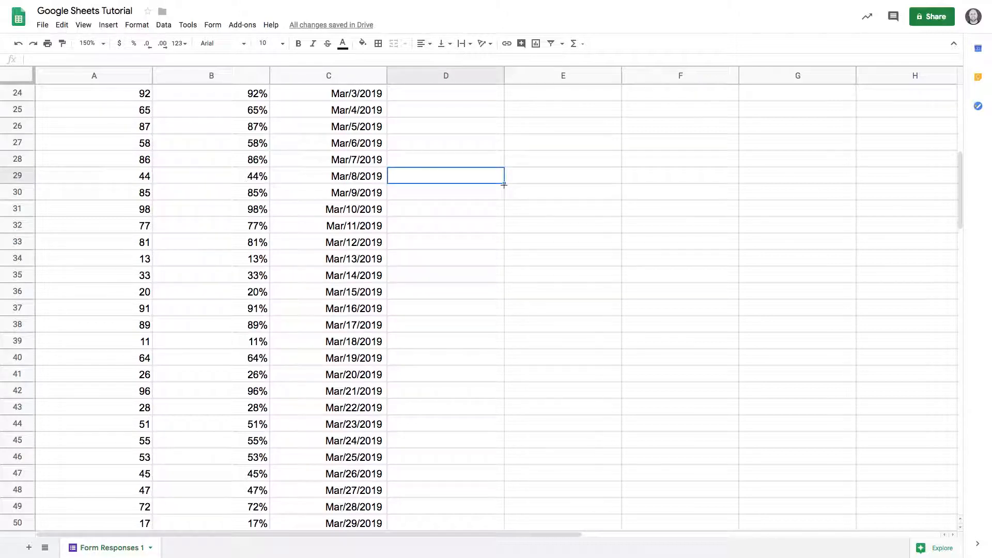
scroll(384, 212, down, 3)
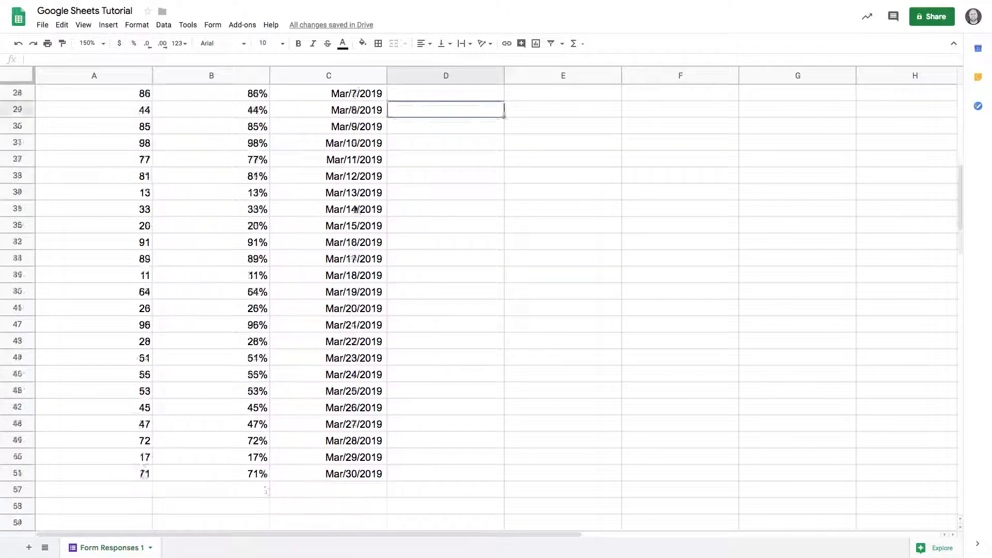
scroll(300, 328, up, 11)
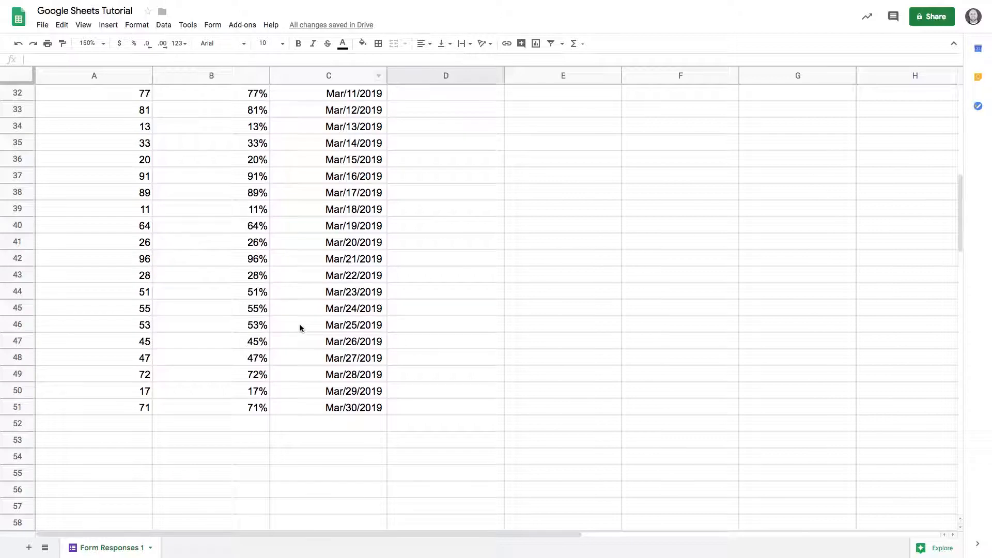